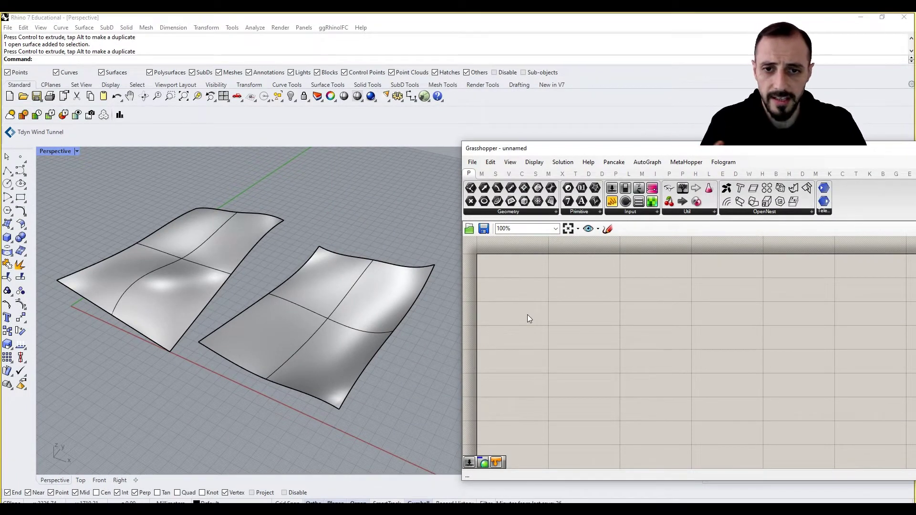
Step: Add a Surface parameter and set it to reference both the left and right Rhino surfaces
{"action": "double_click", "coordinate": [555, 308]}
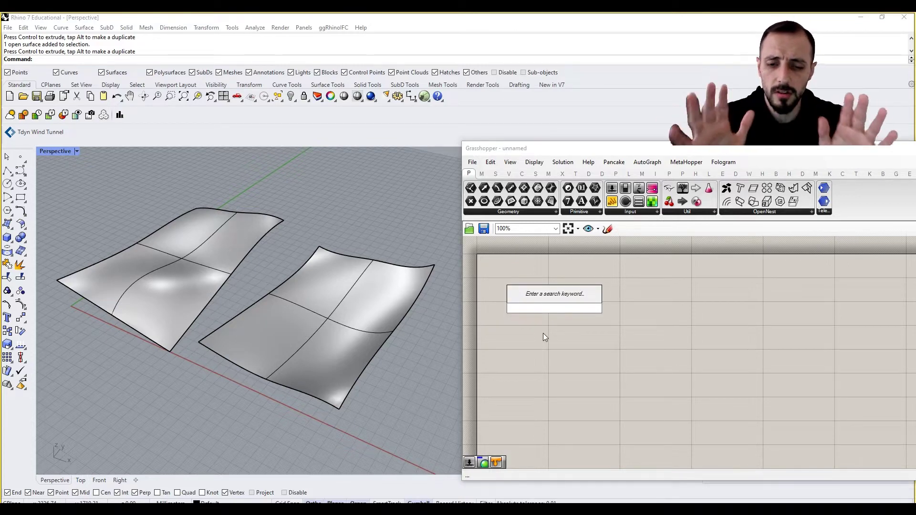
{"action": "type", "text": "surf"}
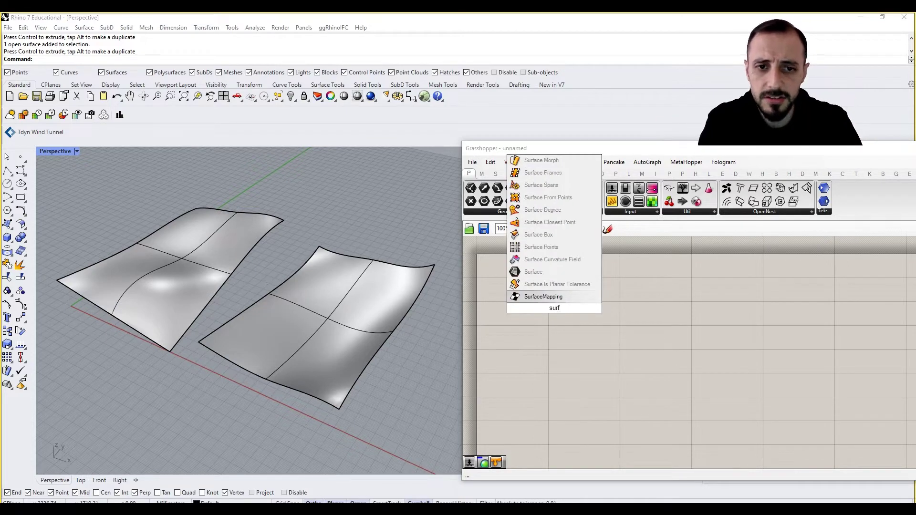
{"action": "type", "text": "ace"}
{"action": "key", "text": "Return"}
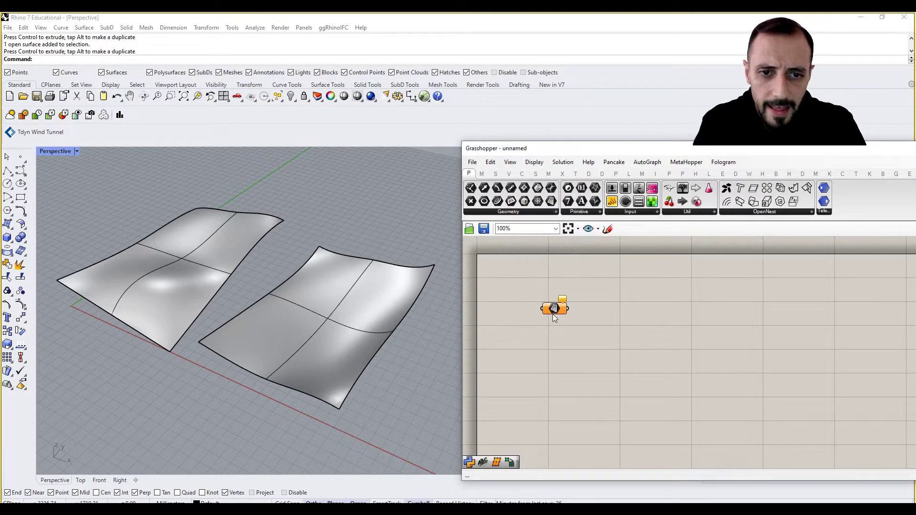
{"action": "right_click", "coordinate": [555, 311]}
{"action": "left_click", "coordinate": [596, 446]}
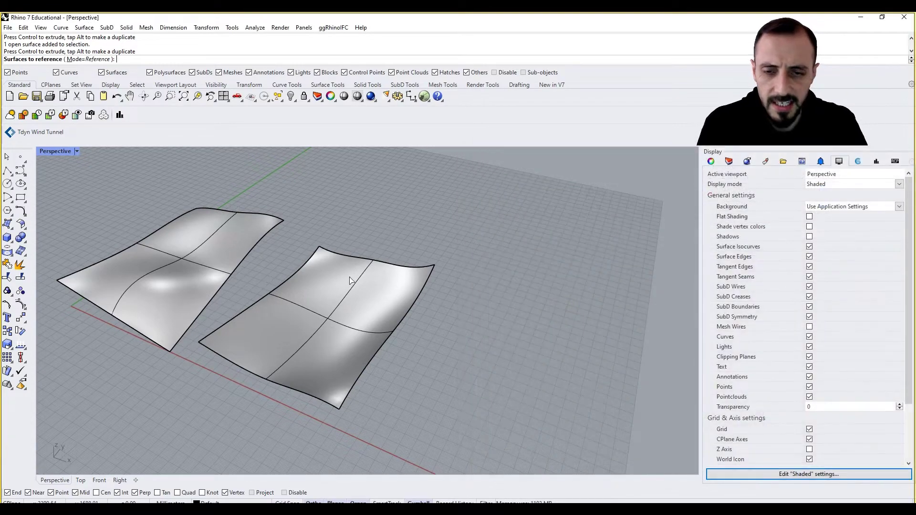
{"action": "left_click", "coordinate": [263, 213]}
{"action": "left_click", "coordinate": [334, 272]}
{"action": "key", "text": "Return"}
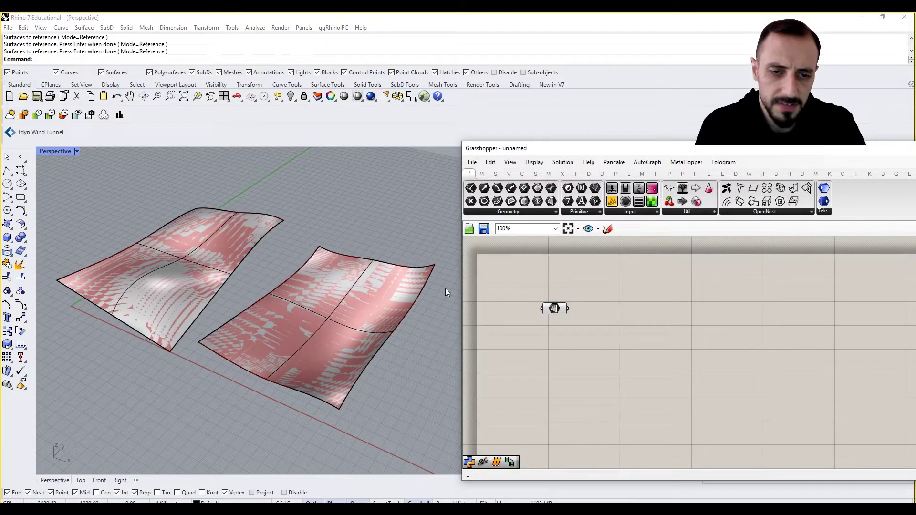
Step: Turn off the Surface parameter's green preview
{"action": "left_click_drag", "start_coordinate": [553, 309], "coordinate": [560, 303]}
{"action": "right_click", "coordinate": [560, 272]}
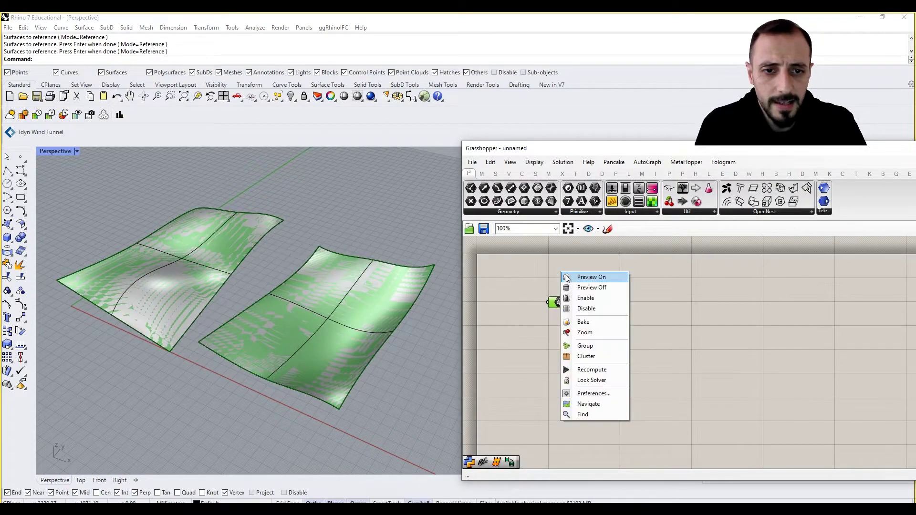
{"action": "left_click", "coordinate": [573, 288]}
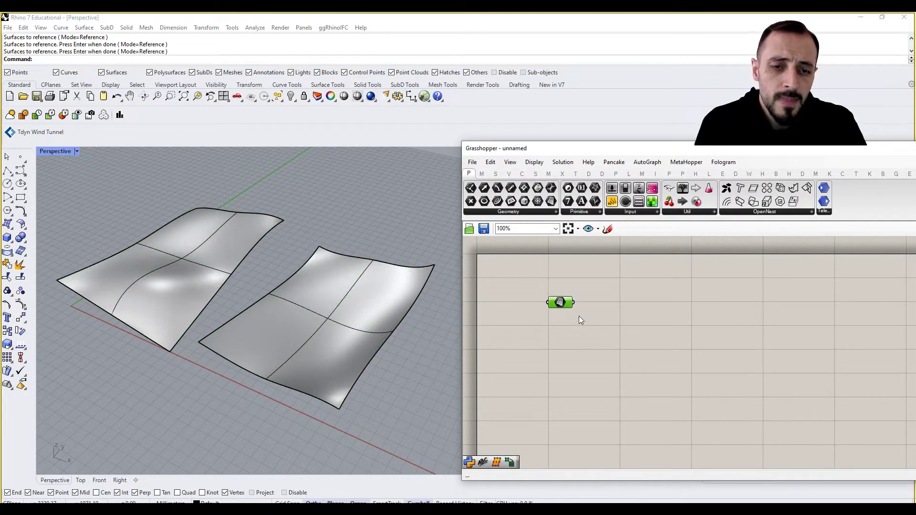
Step: Place a Panel listing the two Referenced Surface items beside the Surface parameter
{"action": "left_click_drag", "start_coordinate": [562, 307], "coordinate": [559, 308]}
{"action": "left_click", "coordinate": [561, 314]}
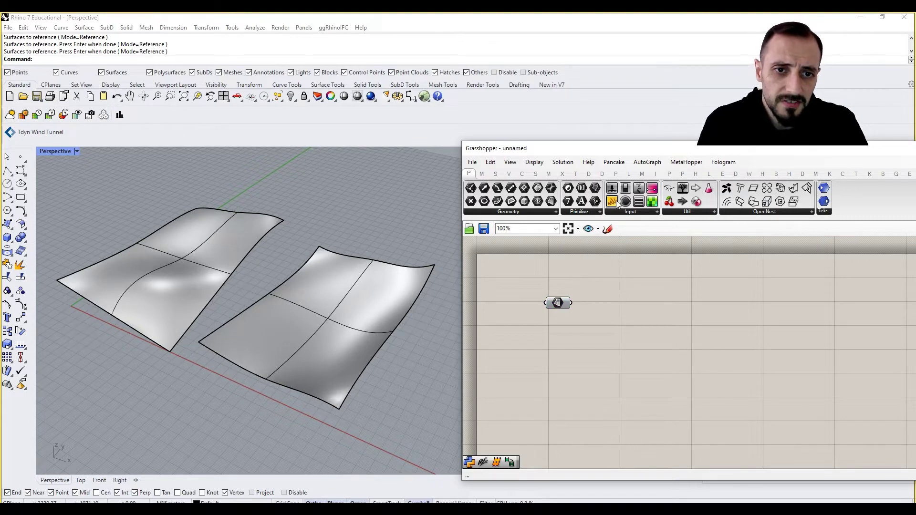
{"action": "left_click_drag", "start_coordinate": [611, 201], "coordinate": [610, 276]}
{"action": "left_click_drag", "start_coordinate": [557, 305], "coordinate": [590, 280]}
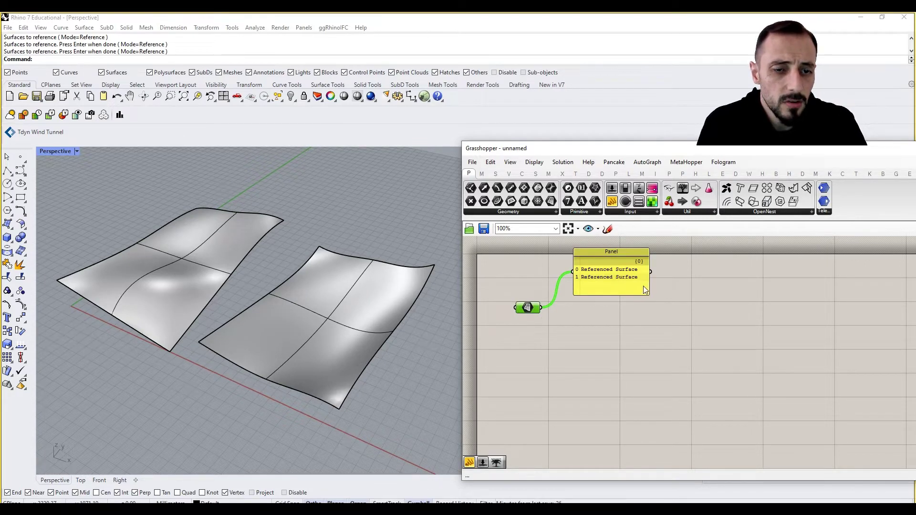
{"action": "right_click_drag", "start_coordinate": [640, 286], "coordinate": [632, 311]}
{"action": "left_click", "coordinate": [630, 308]}
{"action": "left_click_drag", "start_coordinate": [629, 305], "coordinate": [625, 297]}
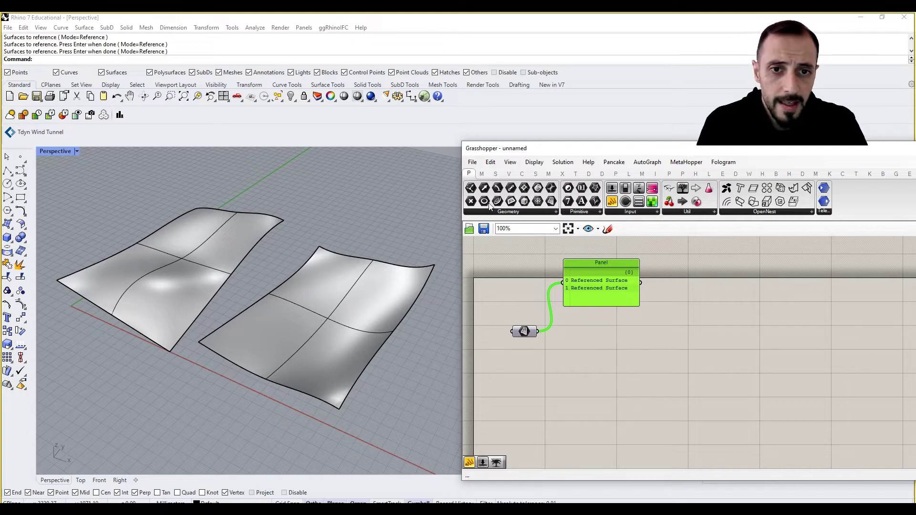
Step: Add a Divide Surface component from Surface > Util and feed it the referenced surfaces
{"action": "left_click", "coordinate": [536, 174]}
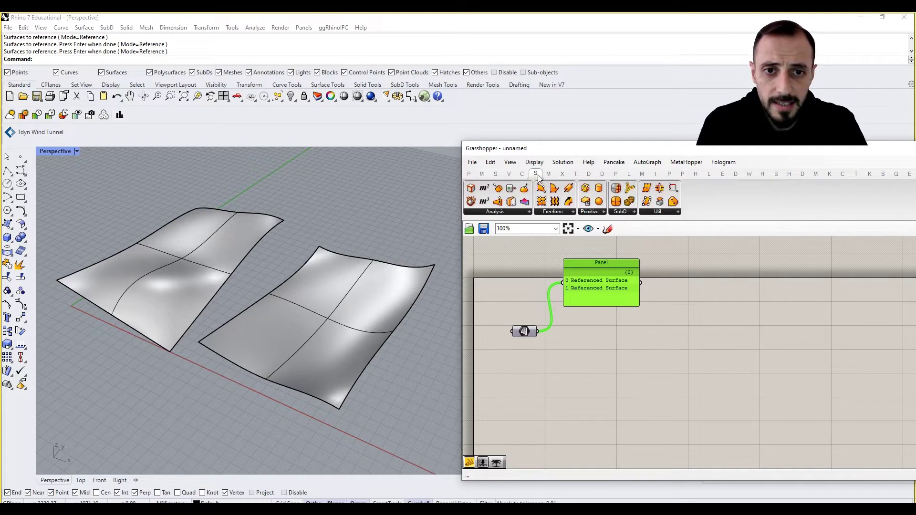
{"action": "left_click", "coordinate": [525, 213]}
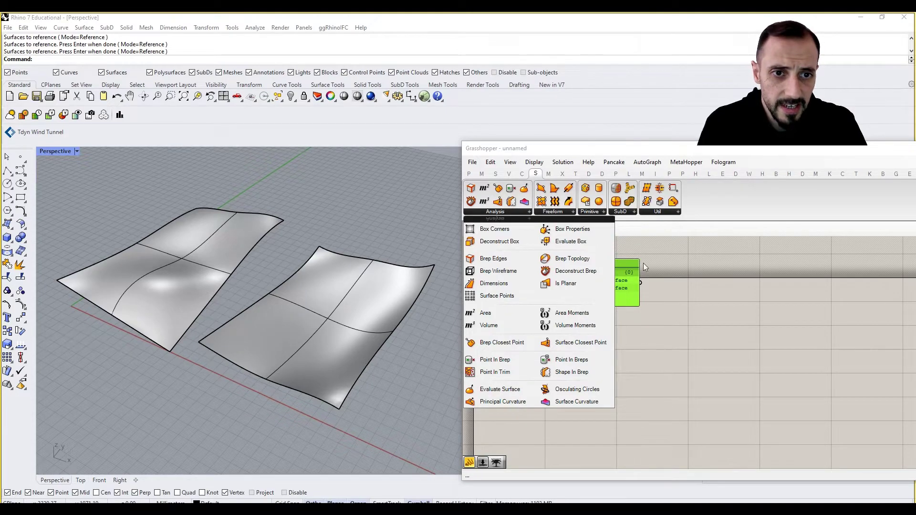
{"action": "left_click", "coordinate": [655, 213]}
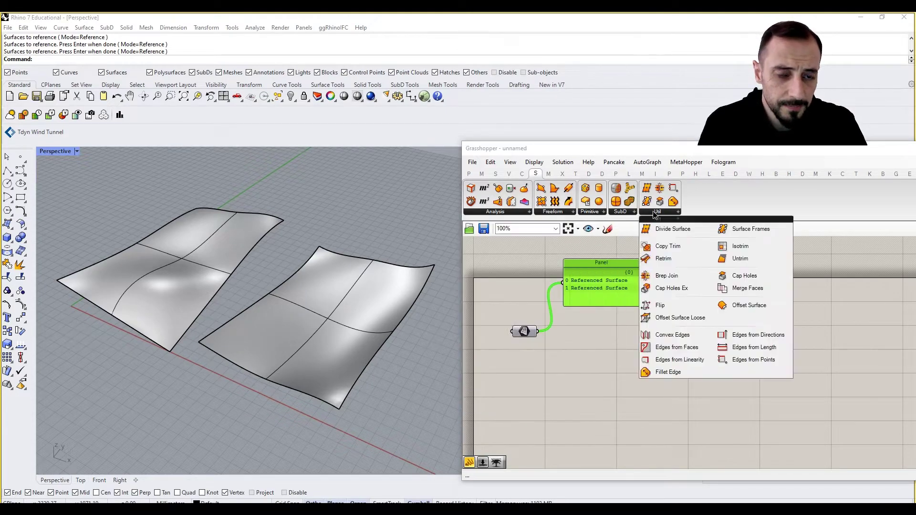
{"action": "left_click", "coordinate": [687, 237]}
{"action": "left_click", "coordinate": [606, 350]}
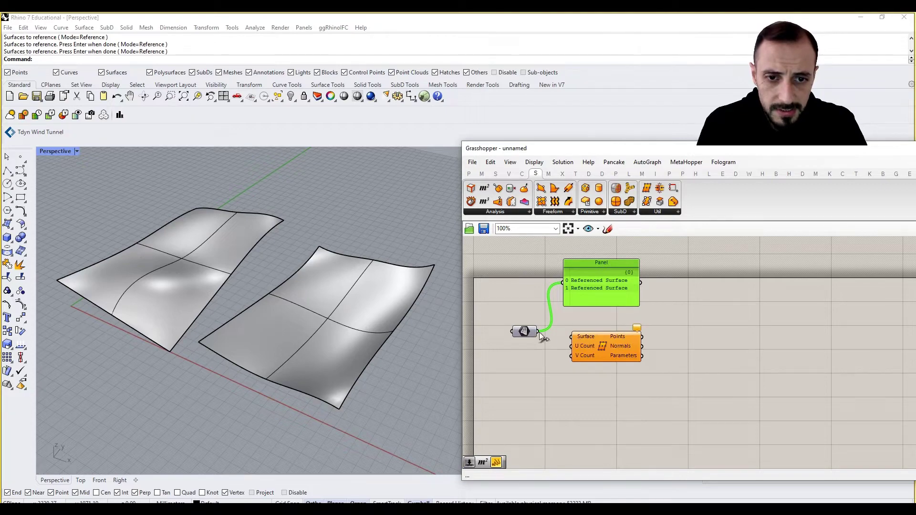
{"action": "left_click_drag", "start_coordinate": [539, 332], "coordinate": [639, 345]}
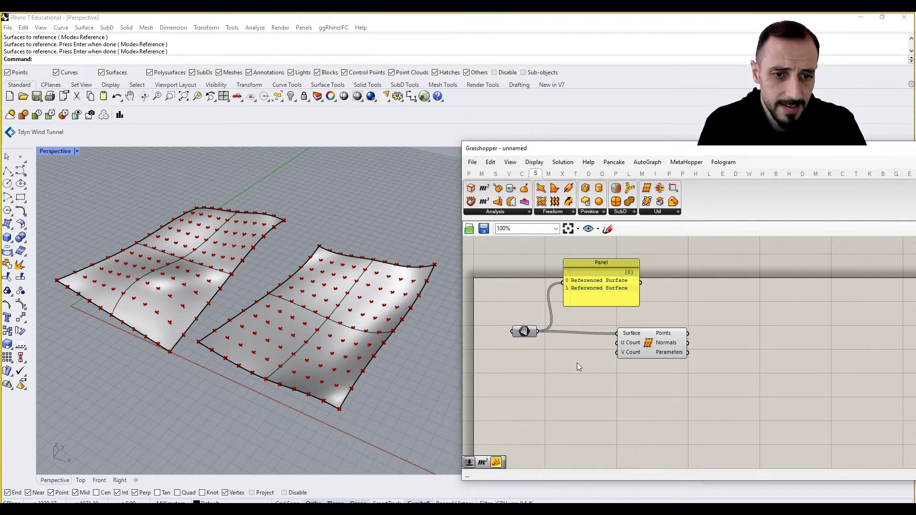
Step: Wire two number sliders into U Count and V Count, set to 2 and 3
{"action": "double_click", "coordinate": [572, 359]}
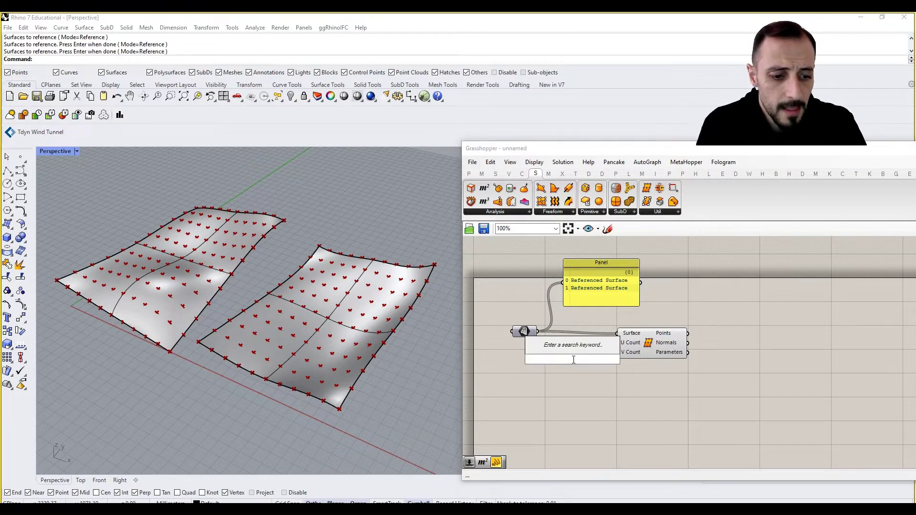
{"action": "type", "text": "2"}
{"action": "key", "text": "Return"}
{"action": "left_click_drag", "start_coordinate": [600, 363], "coordinate": [617, 342]}
{"action": "key", "text": "ctrl+c"}
{"action": "key", "text": "ctrl+v"}
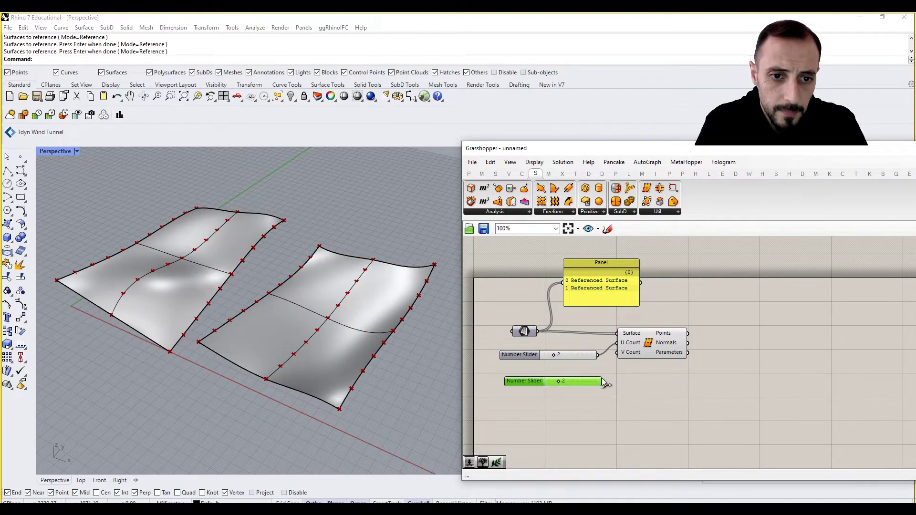
{"action": "left_click_drag", "start_coordinate": [603, 380], "coordinate": [646, 354]}
{"action": "left_click", "coordinate": [650, 390]}
{"action": "left_click_drag", "start_coordinate": [557, 381], "coordinate": [564, 387]}
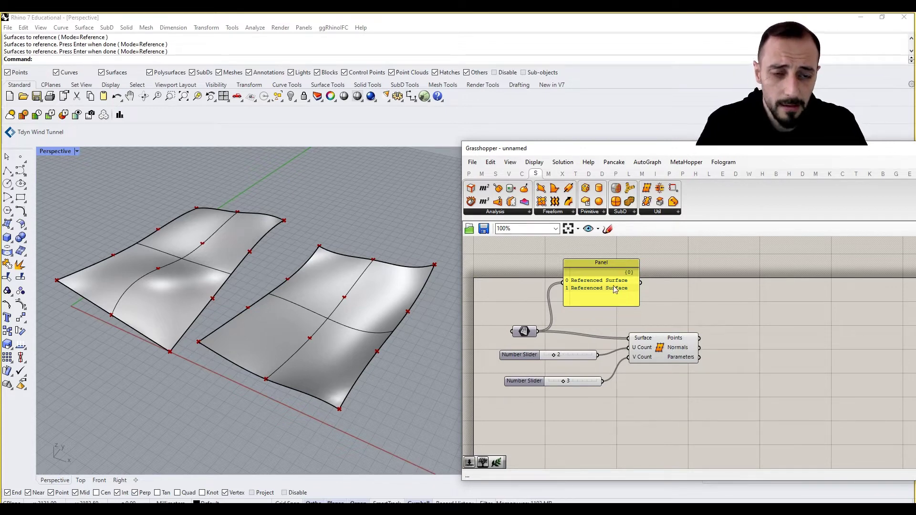
Step: Connect a new Panel to Divide Surface's Points output, widened so coordinates fit one line
{"action": "left_click", "coordinate": [468, 174]}
{"action": "left_click_drag", "start_coordinate": [612, 201], "coordinate": [770, 334]}
{"action": "left_click_drag", "start_coordinate": [699, 337], "coordinate": [729, 315]}
{"action": "right_click_drag", "start_coordinate": [810, 346], "coordinate": [752, 345]}
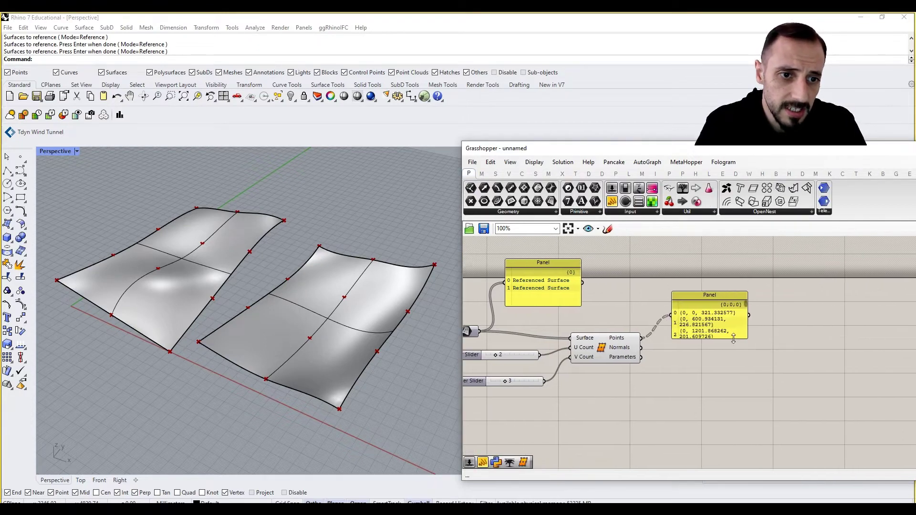
{"action": "left_click_drag", "start_coordinate": [748, 334], "coordinate": [880, 336]}
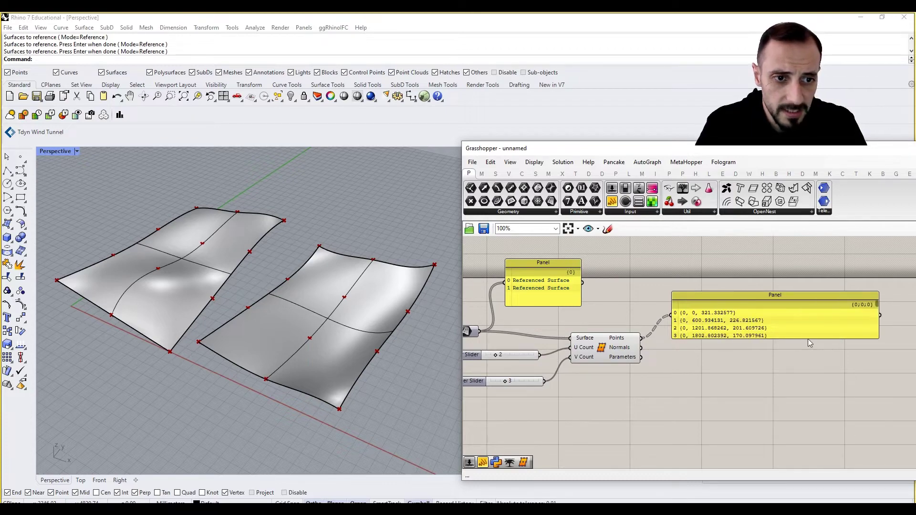
Step: Lengthen the coordinates panel until all six branches, {0;0;0} to {0;1;2}, show
{"action": "left_click_drag", "start_coordinate": [808, 337], "coordinate": [808, 421]}
{"action": "scroll", "coordinate": [805, 405], "scroll_direction": "down", "scroll_amount": 2}
{"action": "scroll", "coordinate": [805, 405], "scroll_direction": "up", "scroll_amount": 2}
{"action": "left_click", "coordinate": [811, 387]}
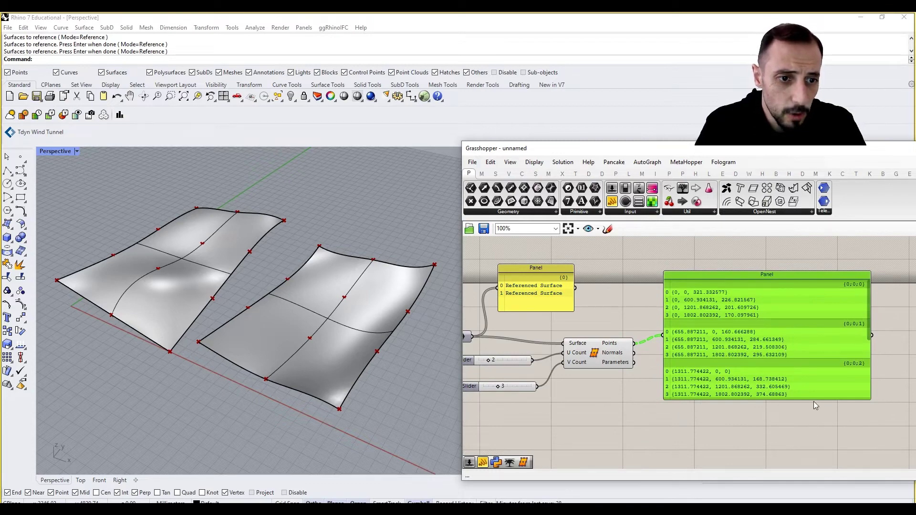
{"action": "left_click_drag", "start_coordinate": [813, 399], "coordinate": [813, 461]}
{"action": "scroll", "coordinate": [814, 461], "scroll_direction": "down", "scroll_amount": 2}
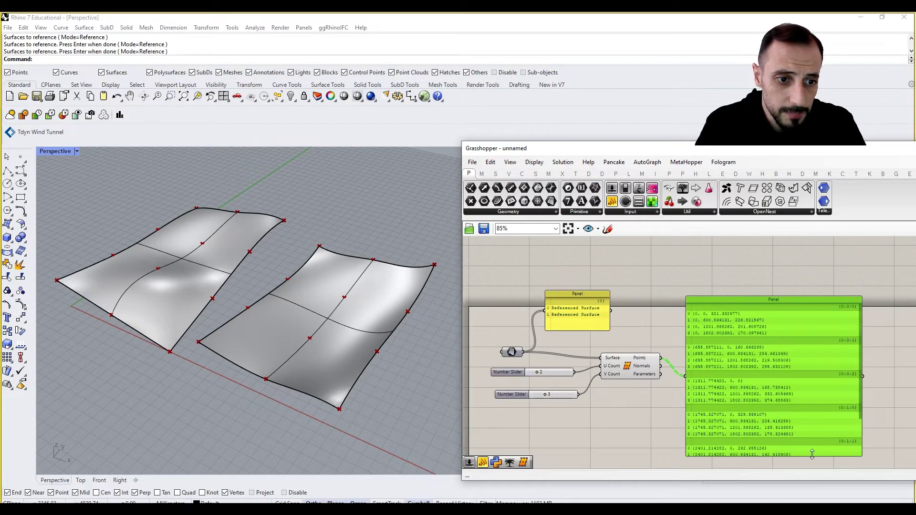
{"action": "scroll", "coordinate": [798, 408], "scroll_direction": "up", "scroll_amount": 1}
{"action": "left_click_drag", "start_coordinate": [798, 408], "coordinate": [798, 458]}
{"action": "right_click_drag", "start_coordinate": [803, 435], "coordinate": [799, 416]}
{"action": "left_click_drag", "start_coordinate": [795, 437], "coordinate": [797, 445]}
{"action": "right_click_drag", "start_coordinate": [776, 396], "coordinate": [771, 420]}
{"action": "scroll", "coordinate": [740, 422], "scroll_direction": "down", "scroll_amount": 2}
{"action": "scroll", "coordinate": [747, 396], "scroll_direction": "up", "scroll_amount": 2}
{"action": "left_click_drag", "start_coordinate": [750, 387], "coordinate": [776, 339]}
{"action": "right_click_drag", "start_coordinate": [654, 364], "coordinate": [655, 393]}
{"action": "left_click", "coordinate": [655, 394]}
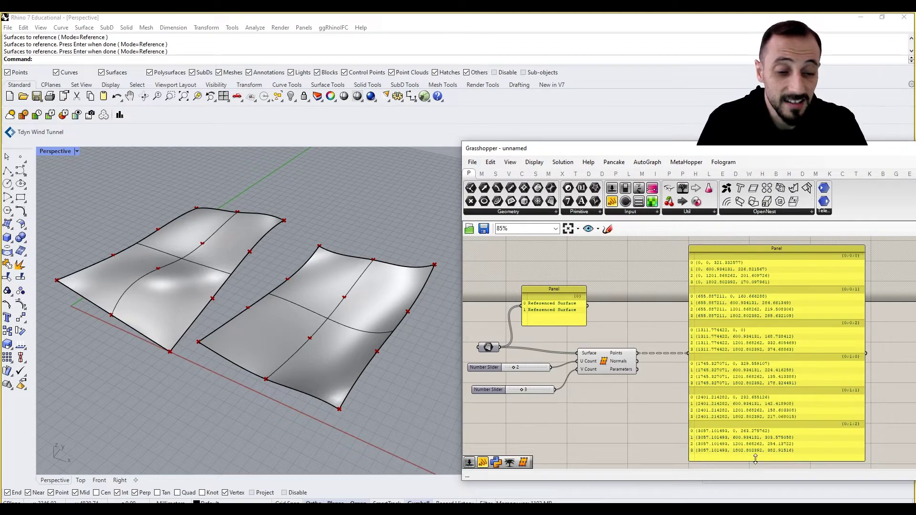
{"action": "left_click_drag", "start_coordinate": [757, 460], "coordinate": [757, 462]}
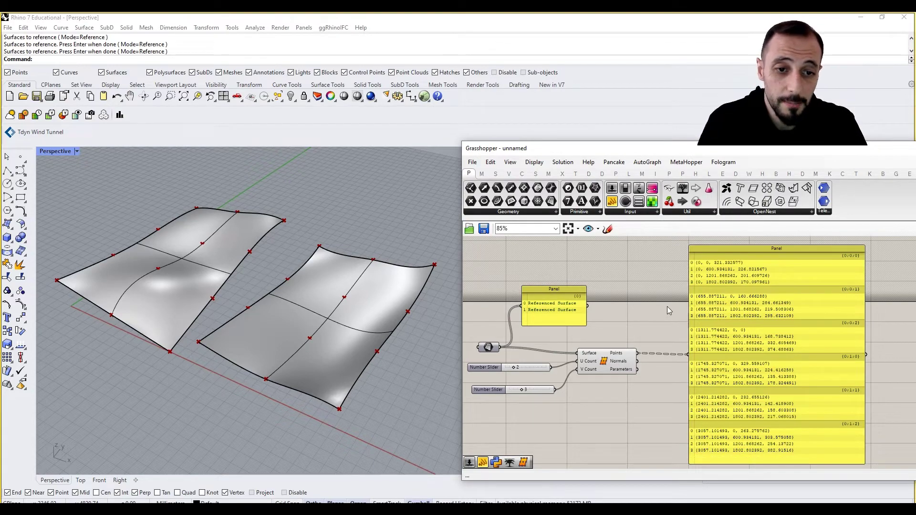
Step: Add a Param Viewer fed by Divide Surface's Points and arrange it beside the points panel
{"action": "left_click_drag", "start_coordinate": [682, 188], "coordinate": [654, 287]}
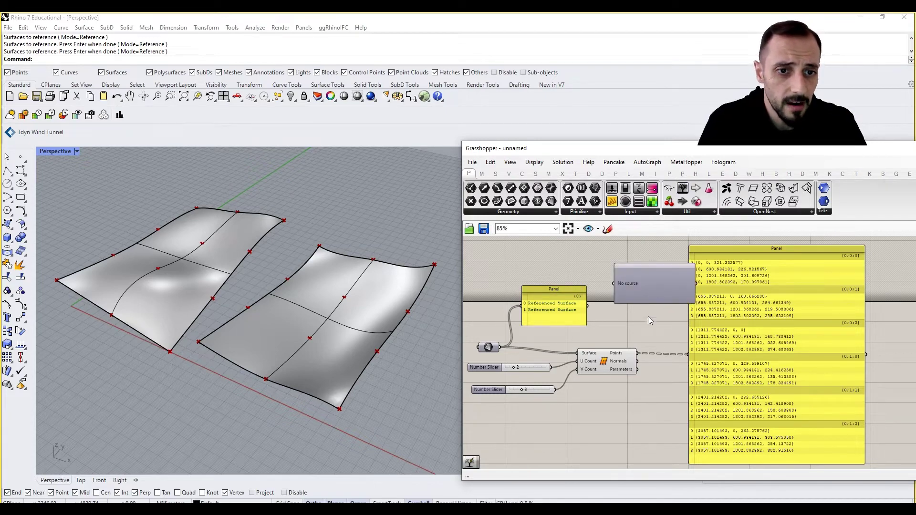
{"action": "left_click", "coordinate": [663, 284]}
{"action": "key", "text": "Delete"}
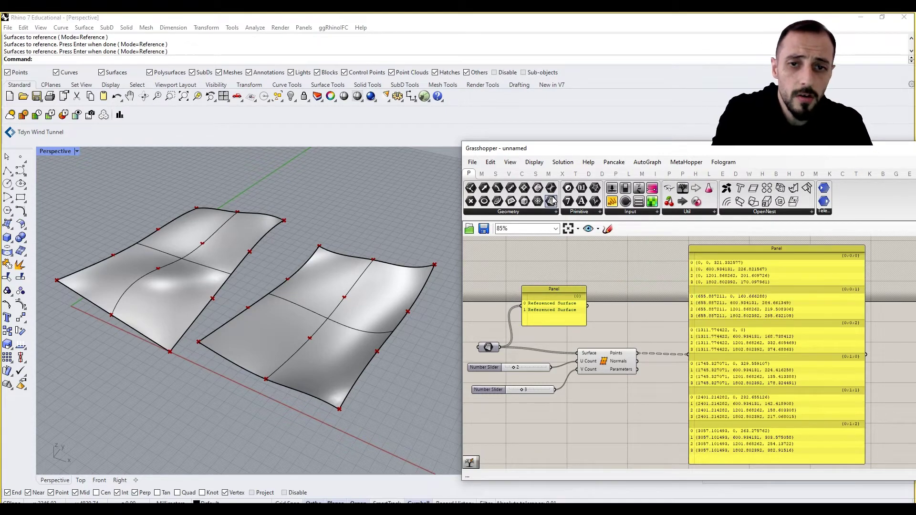
{"action": "left_click", "coordinate": [687, 212]}
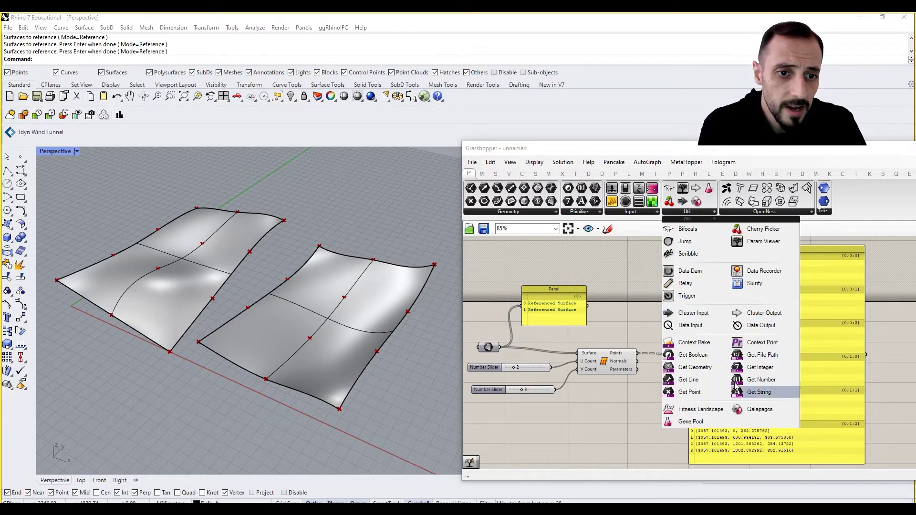
{"action": "left_click", "coordinate": [749, 268]}
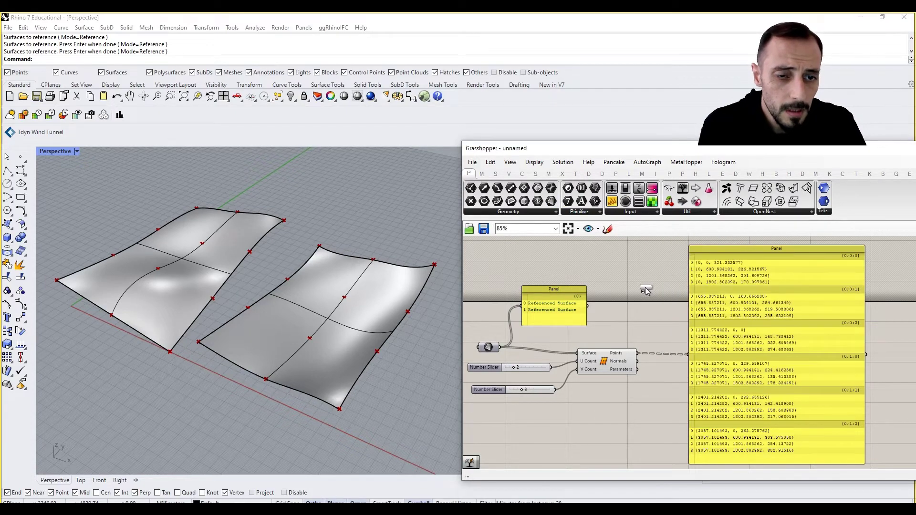
{"action": "left_click", "coordinate": [645, 287]}
{"action": "left_click_drag", "start_coordinate": [639, 355], "coordinate": [609, 287]}
{"action": "left_click_drag", "start_coordinate": [732, 294], "coordinate": [808, 296]}
{"action": "left_click_drag", "start_coordinate": [668, 288], "coordinate": [718, 288]}
{"action": "right_click_drag", "start_coordinate": [709, 287], "coordinate": [657, 285]}
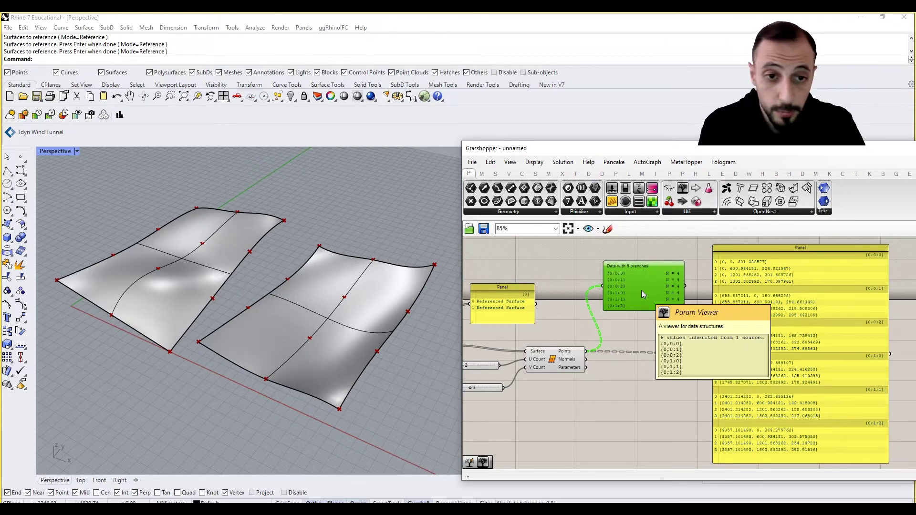
Step: Switch the Param Viewer to Draw Tree so it shows a branching diagram
{"action": "right_click", "coordinate": [641, 293]}
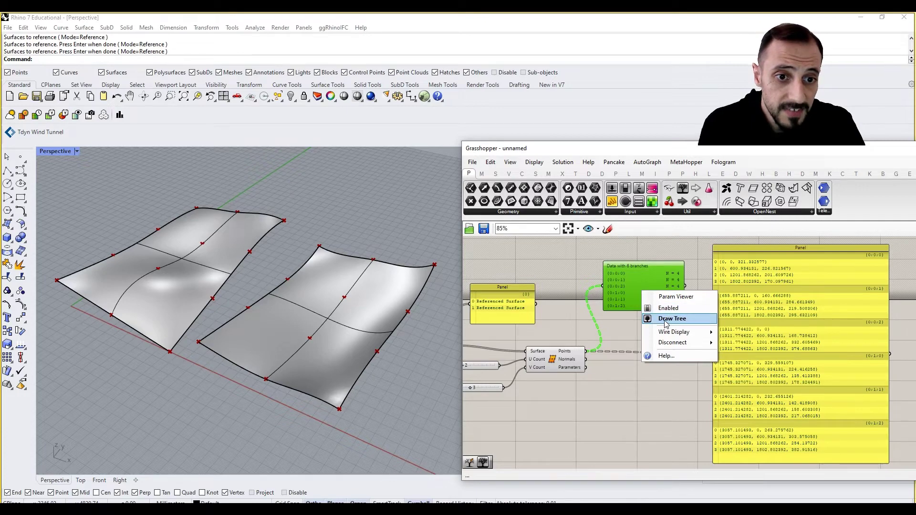
{"action": "left_click", "coordinate": [666, 319]}
{"action": "right_click", "coordinate": [642, 285]}
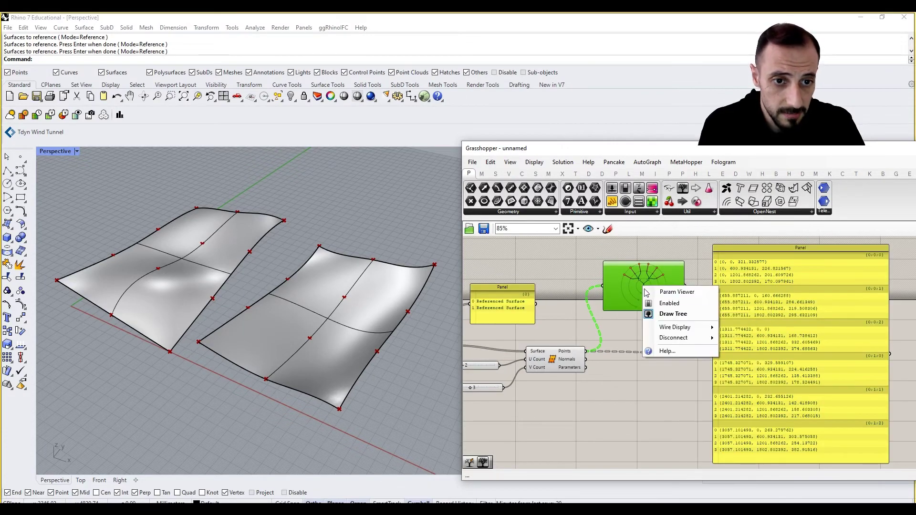
{"action": "left_click", "coordinate": [662, 314]}
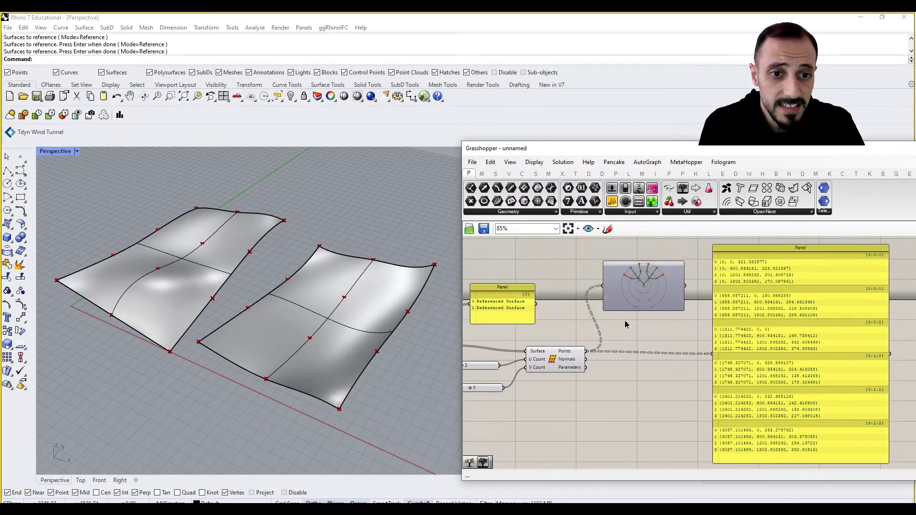
Step: Pan and zoom to inspect the tree diagram, points panel, surface panel and sliders
{"action": "scroll", "coordinate": [691, 285], "scroll_direction": "up", "scroll_amount": 4}
{"action": "left_click", "coordinate": [691, 285]}
{"action": "scroll", "coordinate": [682, 299], "scroll_direction": "up", "scroll_amount": 2}
{"action": "scroll", "coordinate": [686, 298], "scroll_direction": "down", "scroll_amount": 4}
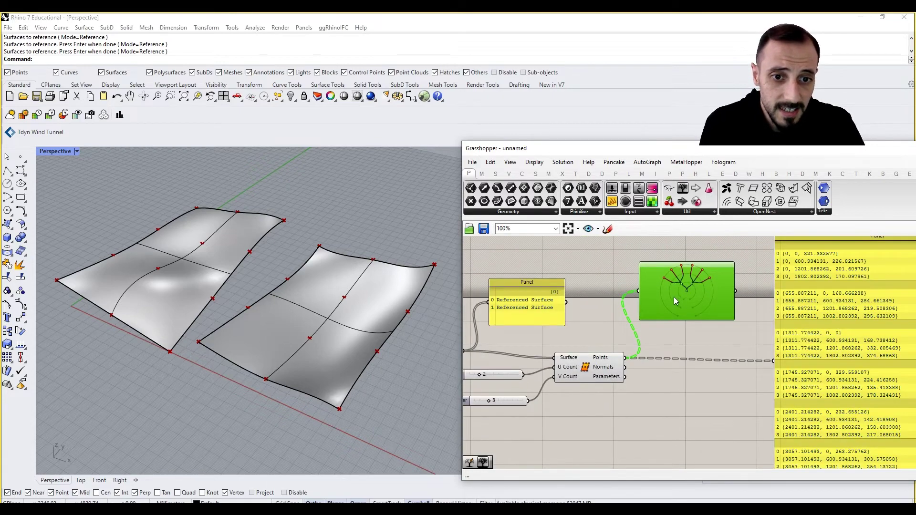
{"action": "scroll", "coordinate": [712, 296], "scroll_direction": "up", "scroll_amount": 2}
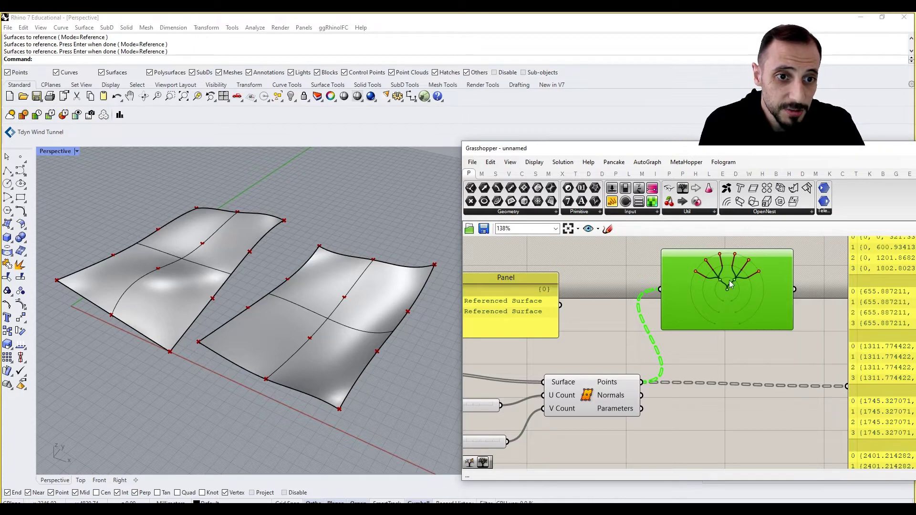
{"action": "scroll", "coordinate": [722, 284], "scroll_direction": "down", "scroll_amount": 1}
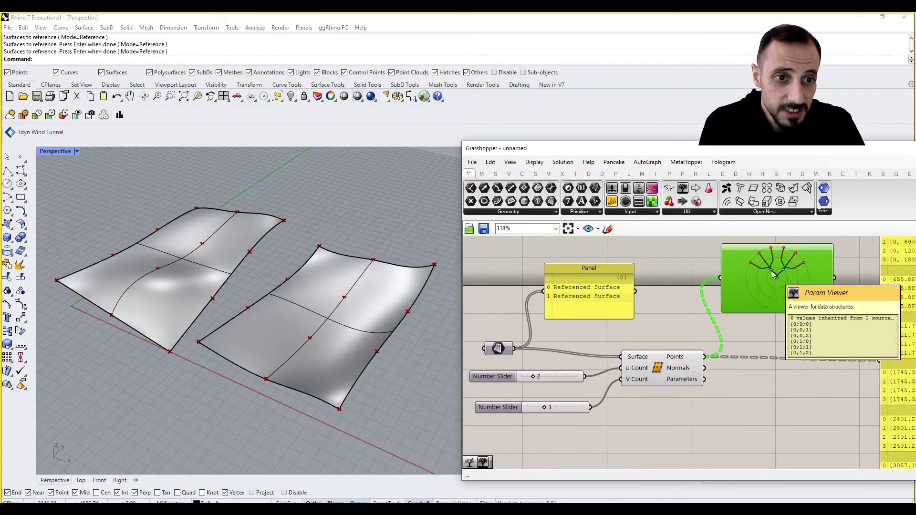
{"action": "right_click_drag", "start_coordinate": [776, 279], "coordinate": [736, 298]}
{"action": "right_click_drag", "start_coordinate": [716, 341], "coordinate": [641, 323]}
{"action": "scroll", "coordinate": [665, 330], "scroll_direction": "down", "scroll_amount": 1}
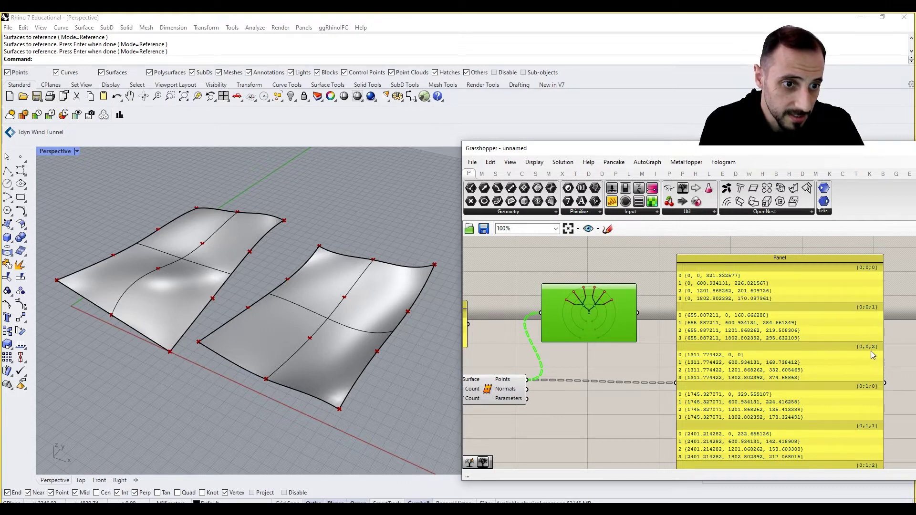
{"action": "right_click_drag", "start_coordinate": [874, 465], "coordinate": [871, 416]}
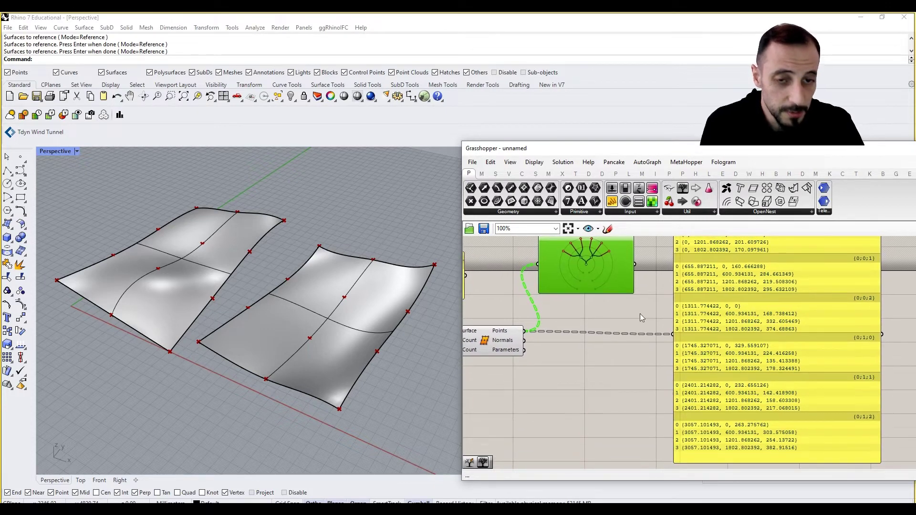
{"action": "right_click_drag", "start_coordinate": [621, 311], "coordinate": [652, 341]}
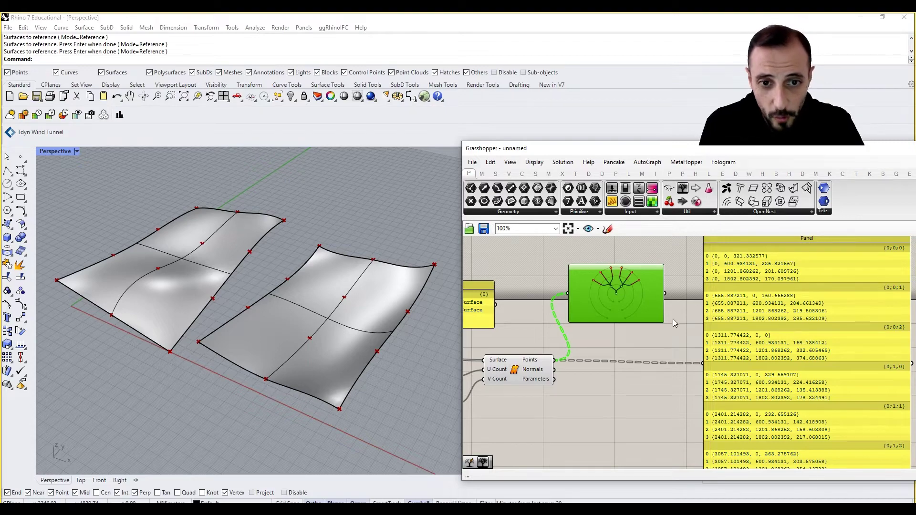
{"action": "right_click_drag", "start_coordinate": [494, 394], "coordinate": [621, 363]}
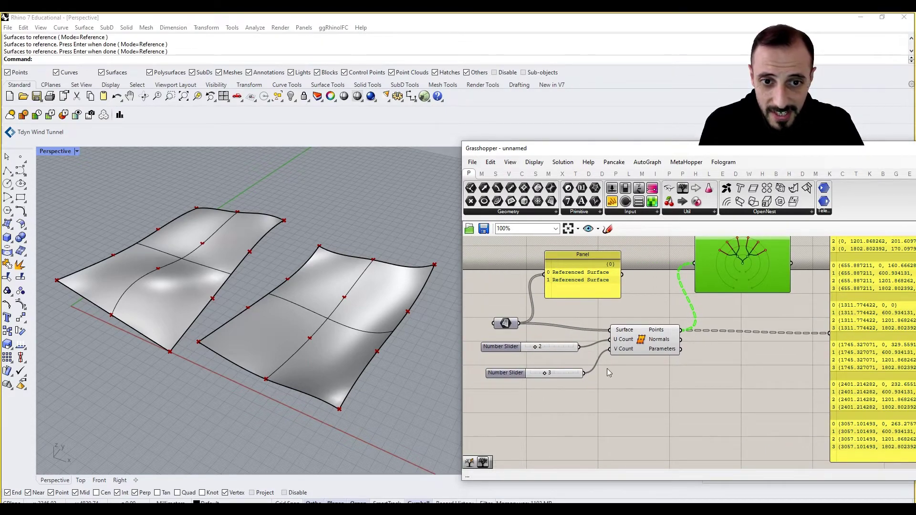
{"action": "right_click_drag", "start_coordinate": [689, 352], "coordinate": [598, 359]}
{"action": "right_click_drag", "start_coordinate": [686, 329], "coordinate": [621, 341]}
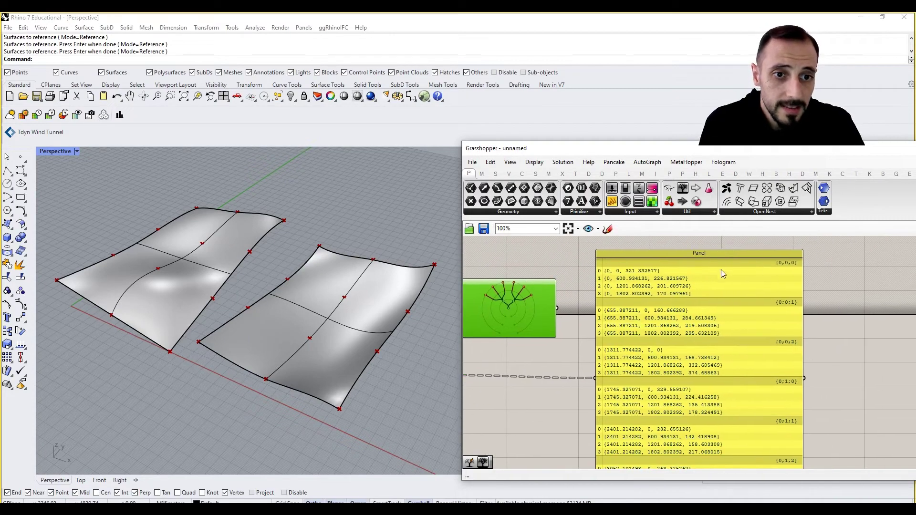
{"action": "scroll", "coordinate": [674, 277], "scroll_direction": "down", "scroll_amount": 2}
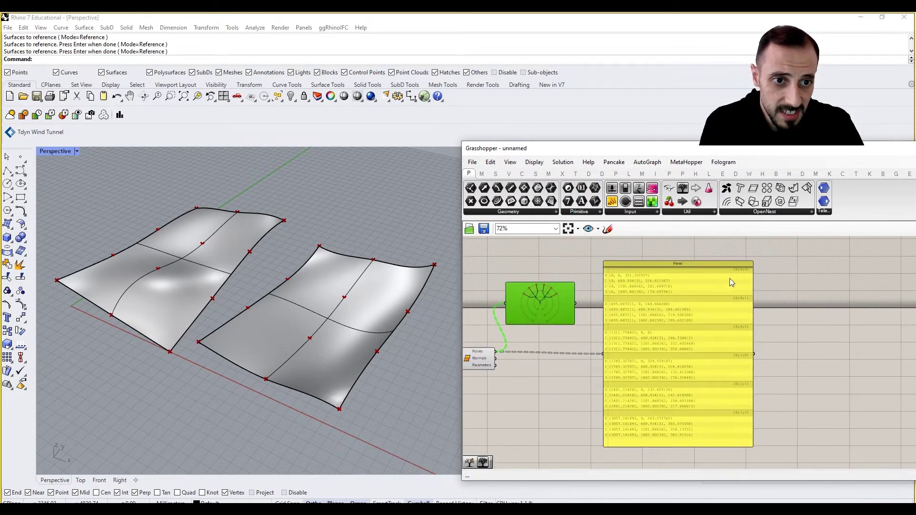
{"action": "scroll", "coordinate": [737, 269], "scroll_direction": "down", "scroll_amount": 1}
{"action": "scroll", "coordinate": [768, 273], "scroll_direction": "up", "scroll_amount": 1}
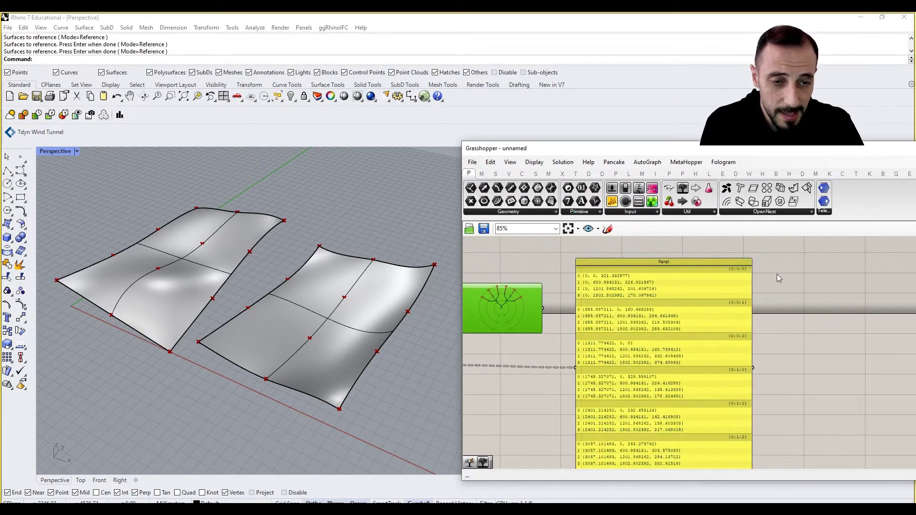
{"action": "right_click_drag", "start_coordinate": [756, 293], "coordinate": [732, 293]}
Step: Add a new Panel beside the points panel and enter the text DATA TREE
{"action": "double_click", "coordinate": [797, 286]}
{"action": "type", "text": "scr"}
{"action": "key", "text": "BackSpace"}
{"action": "key", "text": "BackSpace"}
{"action": "key", "text": "BackSpace"}
{"action": "type", "text": "pan"}
{"action": "key", "text": "Return"}
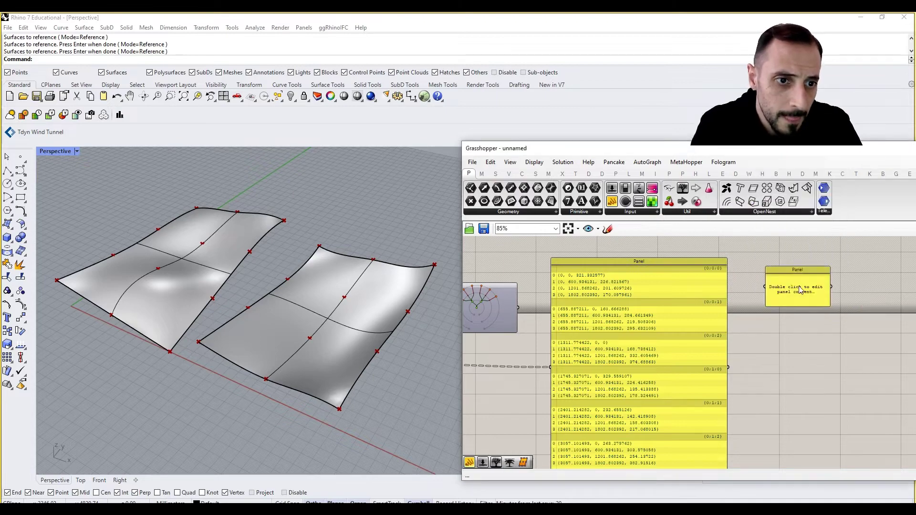
{"action": "double_click", "coordinate": [800, 286]}
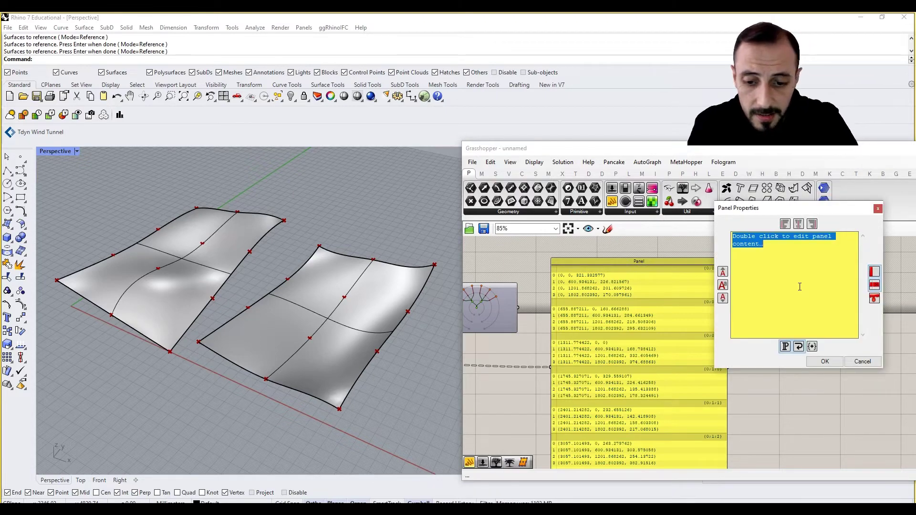
{"action": "type", "text": "DATA TE"}
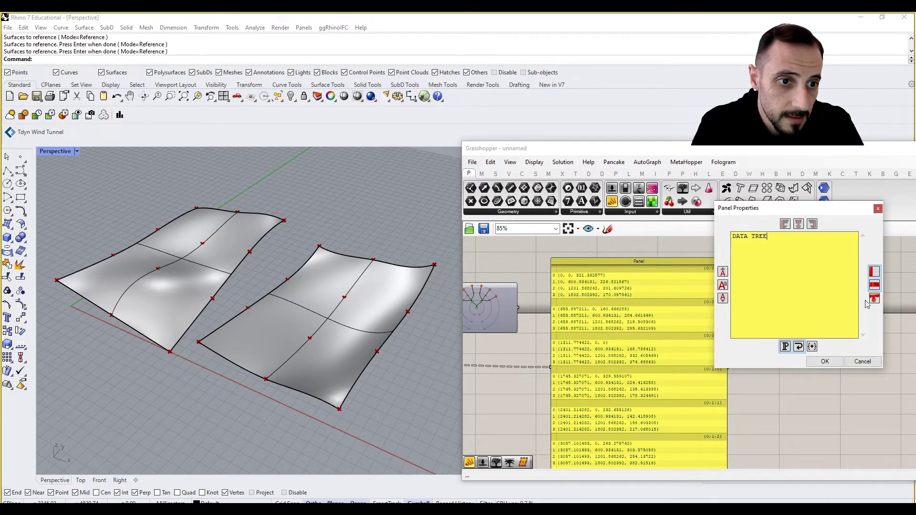
Step: Set the title panel's font to size 50 bold
{"action": "left_click", "coordinate": [721, 289]}
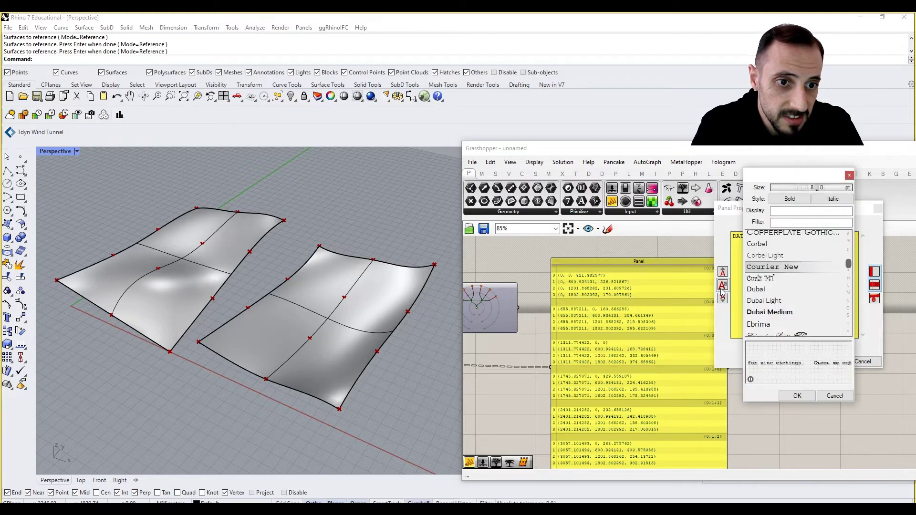
{"action": "double_click", "coordinate": [813, 188]}
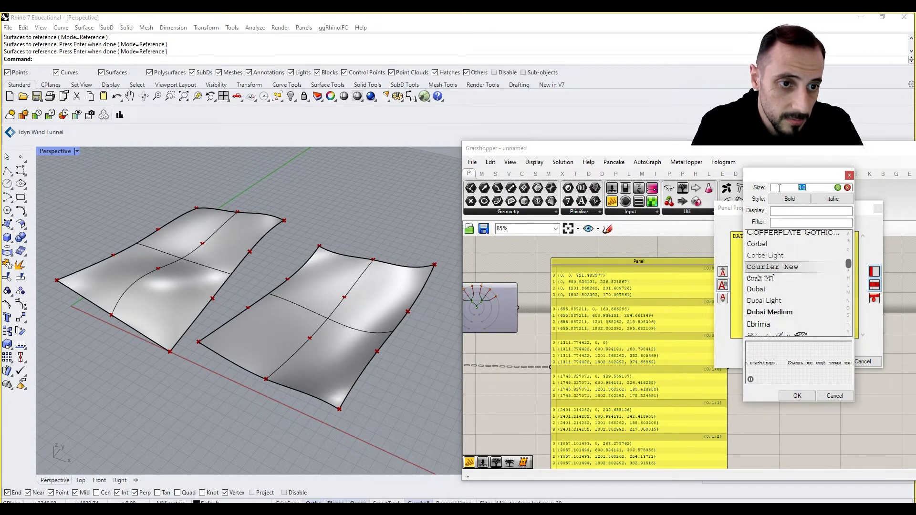
{"action": "type", "text": "50"}
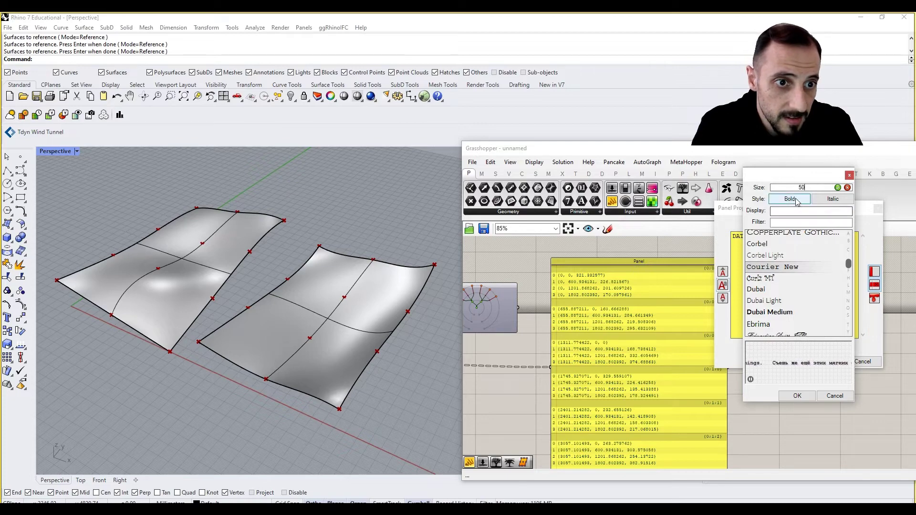
{"action": "left_click", "coordinate": [796, 200]}
{"action": "left_click", "coordinate": [797, 396]}
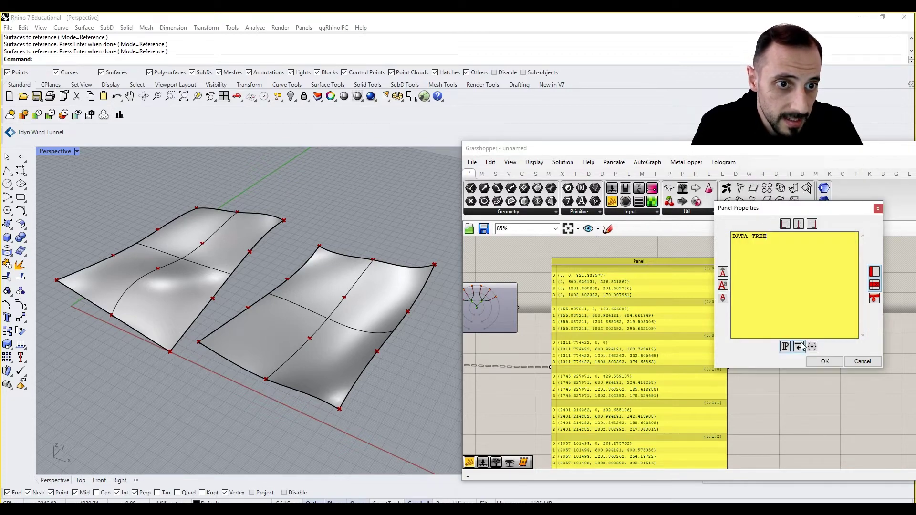
{"action": "left_click", "coordinate": [825, 362]}
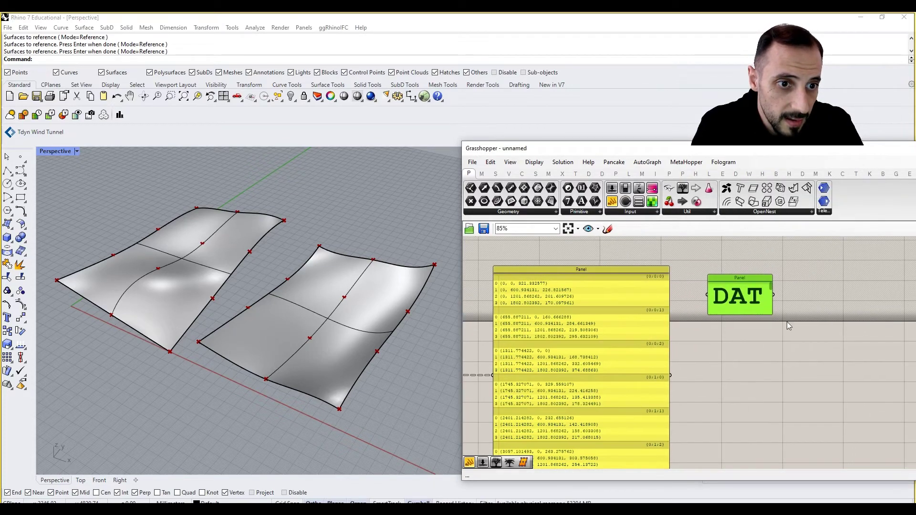
Step: Widen the title panel to fit DATA TREE and colour it red
{"action": "left_click_drag", "start_coordinate": [771, 306], "coordinate": [879, 313]}
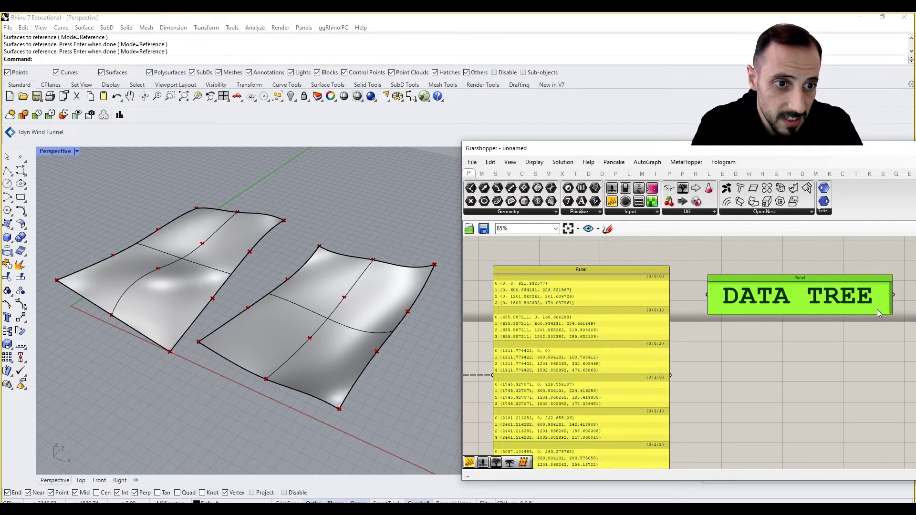
{"action": "right_click", "coordinate": [793, 315]}
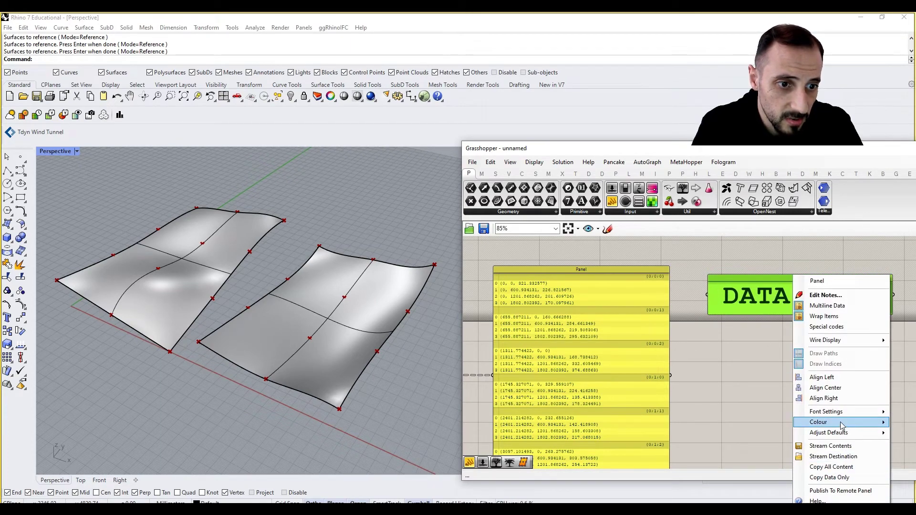
{"action": "mouse_move", "coordinate": [841, 426]}
{"action": "left_click_drag", "start_coordinate": [710, 460], "coordinate": [680, 456]}
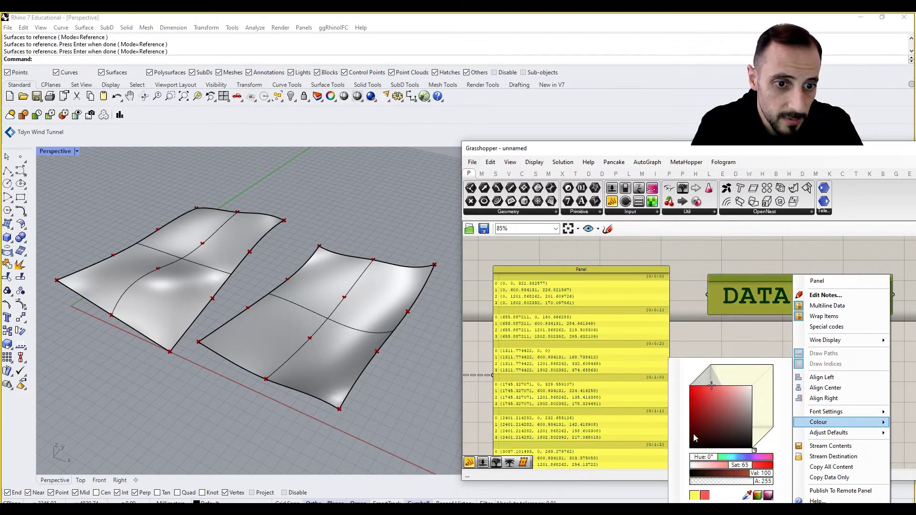
{"action": "left_click", "coordinate": [704, 326]}
{"action": "scroll", "coordinate": [751, 327], "scroll_direction": "down", "scroll_amount": 3}
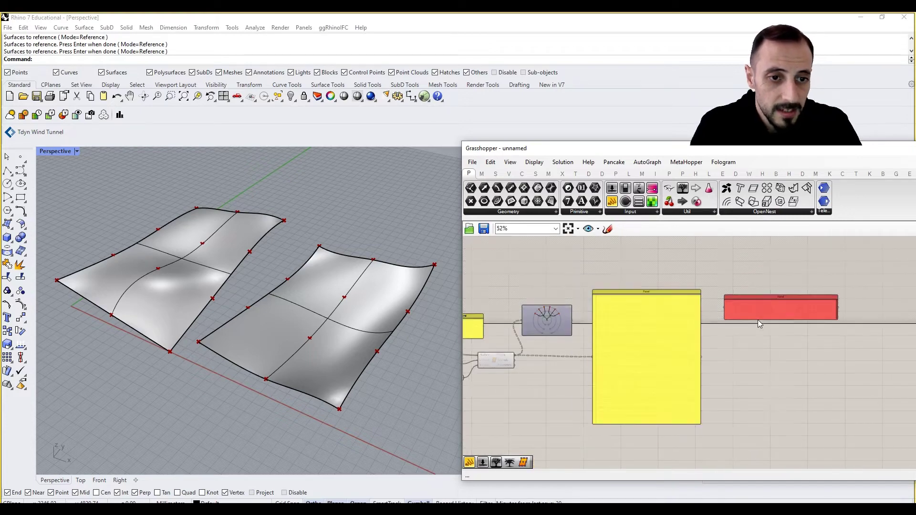
{"action": "left_click_drag", "start_coordinate": [753, 310], "coordinate": [757, 301]}
{"action": "scroll", "coordinate": [728, 298], "scroll_direction": "up", "scroll_amount": 2}
{"action": "right_click_drag", "start_coordinate": [791, 316], "coordinate": [782, 306]}
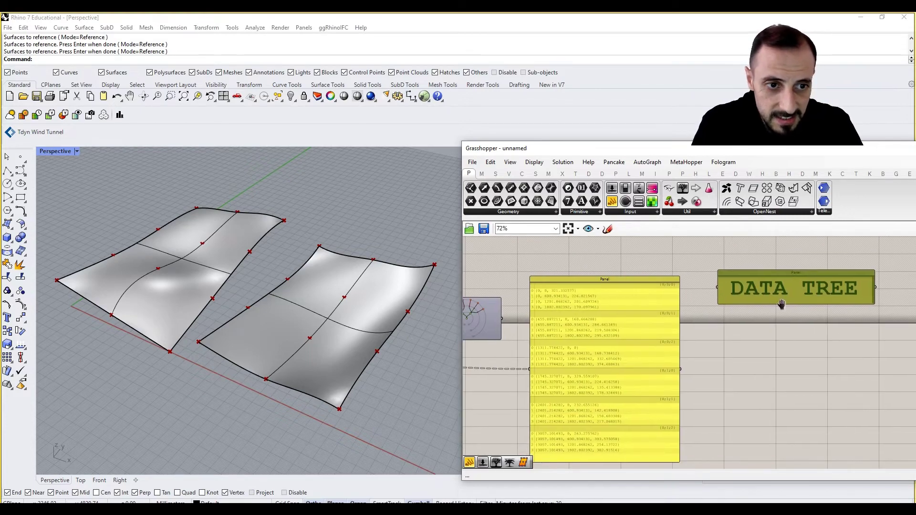
{"action": "left_click", "coordinate": [780, 311]}
{"action": "left_click_drag", "start_coordinate": [781, 300], "coordinate": [782, 306]}
{"action": "left_click", "coordinate": [781, 313]}
{"action": "right_click_drag", "start_coordinate": [693, 331], "coordinate": [755, 326]}
{"action": "right_click_drag", "start_coordinate": [561, 330], "coordinate": [590, 319]}
{"action": "scroll", "coordinate": [577, 309], "scroll_direction": "up", "scroll_amount": 1}
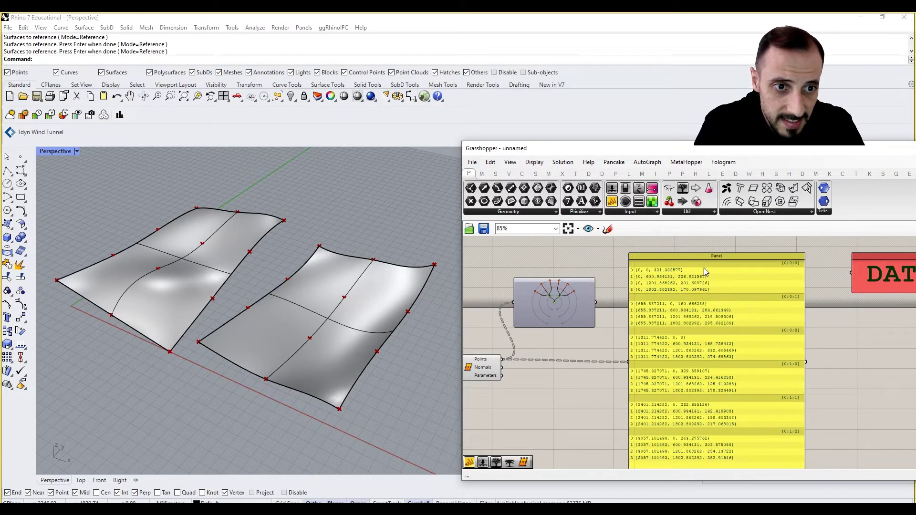
{"action": "right_click_drag", "start_coordinate": [805, 261], "coordinate": [797, 262]}
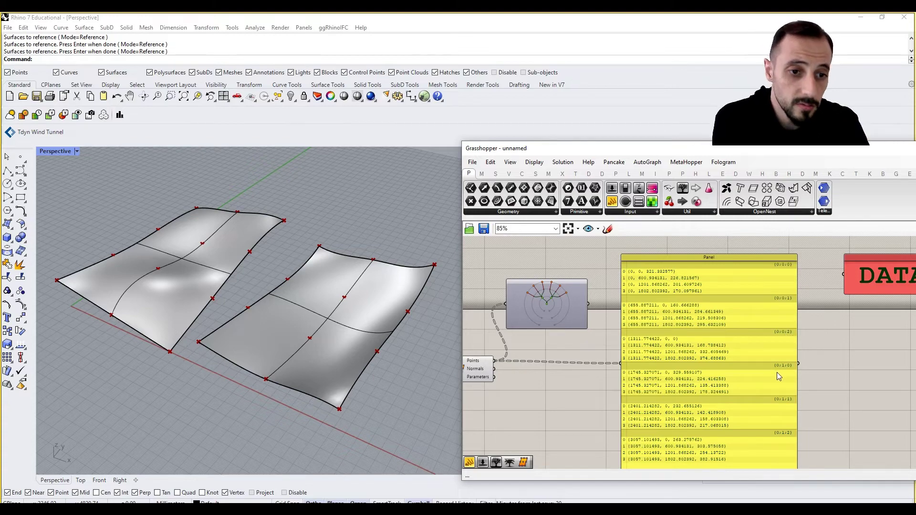
{"action": "right_click_drag", "start_coordinate": [777, 377], "coordinate": [774, 339]}
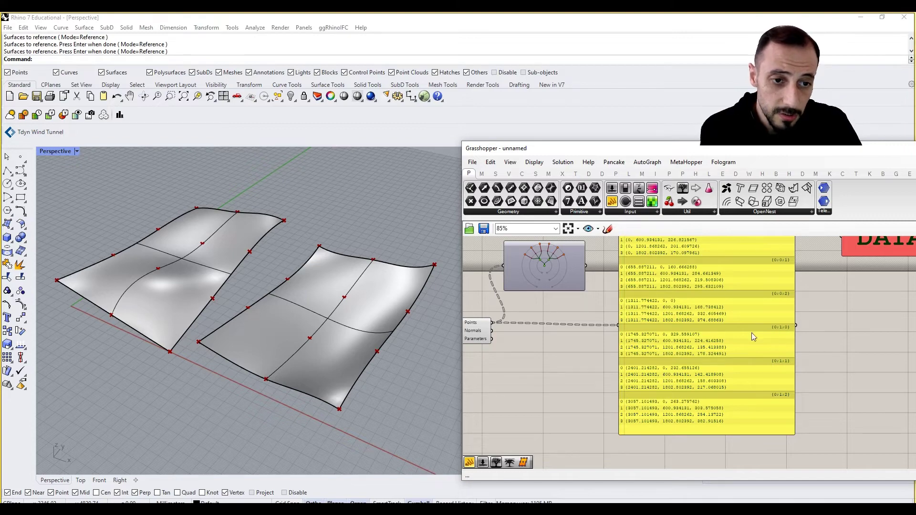
{"action": "right_click_drag", "start_coordinate": [729, 331], "coordinate": [774, 336]}
{"action": "scroll", "coordinate": [774, 334], "scroll_direction": "down", "scroll_amount": 1}
{"action": "scroll", "coordinate": [826, 334], "scroll_direction": "up", "scroll_amount": 1}
{"action": "right_click_drag", "start_coordinate": [710, 330], "coordinate": [712, 348]}
{"action": "scroll", "coordinate": [713, 348], "scroll_direction": "down", "scroll_amount": 1}
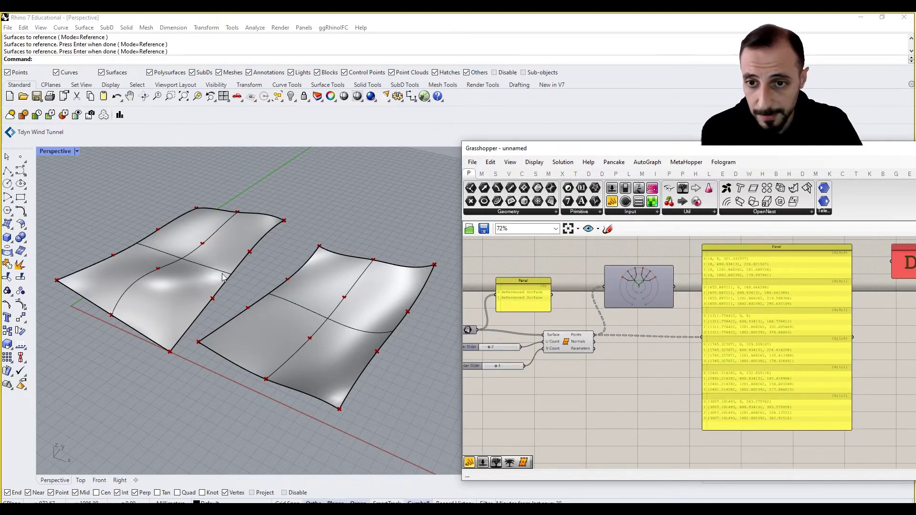
{"action": "left_click", "coordinate": [212, 262]}
{"action": "key", "text": "Return"}
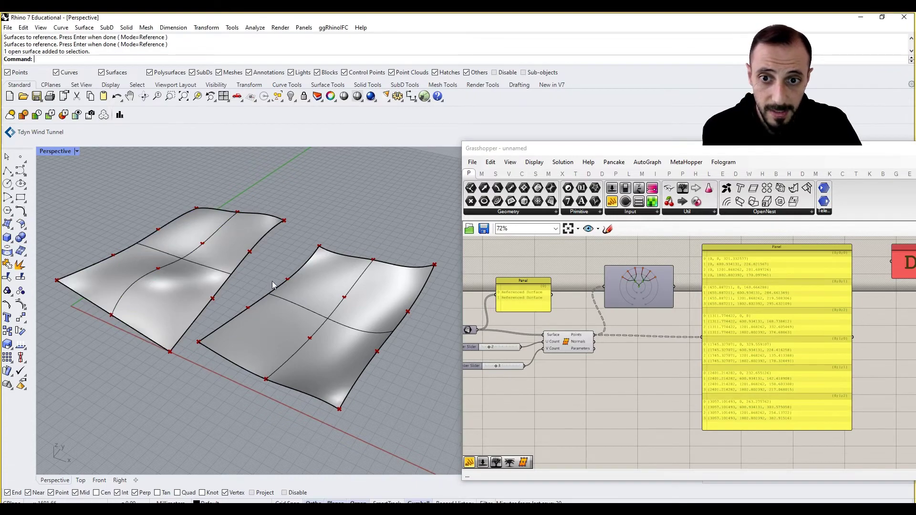
{"action": "left_click", "coordinate": [380, 335]}
{"action": "left_click", "coordinate": [731, 382]}
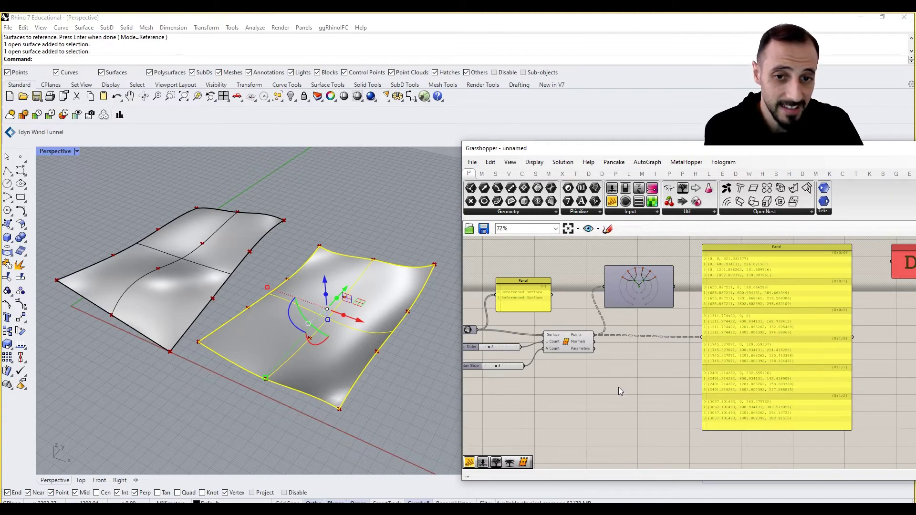
{"action": "left_click", "coordinate": [416, 407]}
{"action": "right_click_drag", "start_coordinate": [847, 263], "coordinate": [812, 264]}
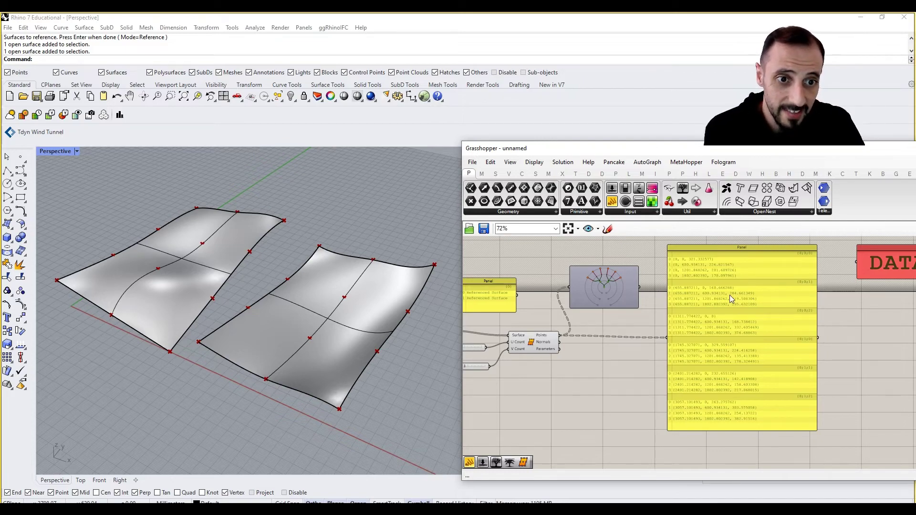
{"action": "scroll", "coordinate": [709, 292], "scroll_direction": "up", "scroll_amount": 2}
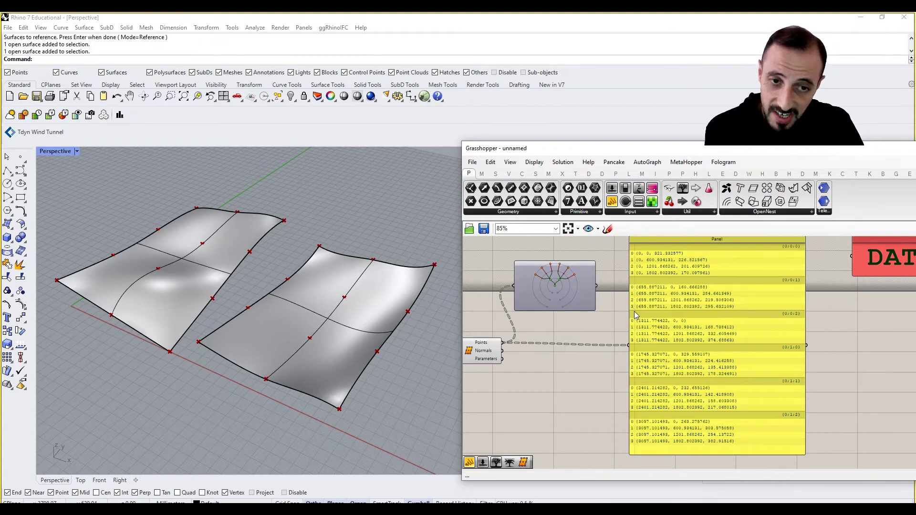
{"action": "scroll", "coordinate": [789, 362], "scroll_direction": "down", "scroll_amount": 2}
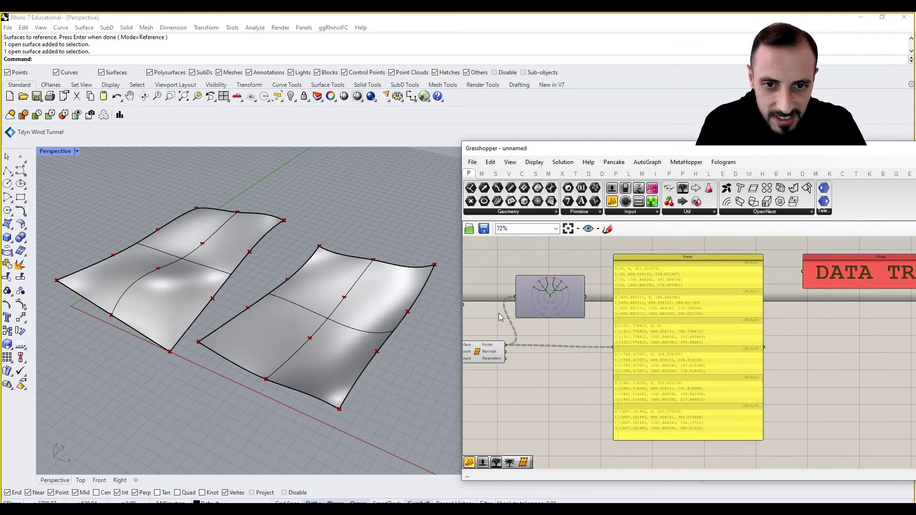
{"action": "right_click_drag", "start_coordinate": [570, 339], "coordinate": [702, 332]}
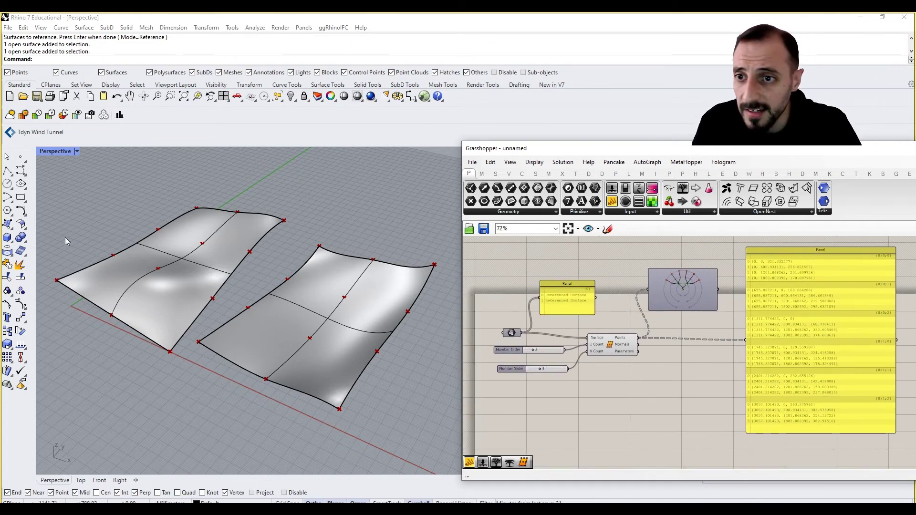
Step: Create a surface from four corner points beside the curved ones and Flip its direction
{"action": "left_click", "coordinate": [8, 225]}
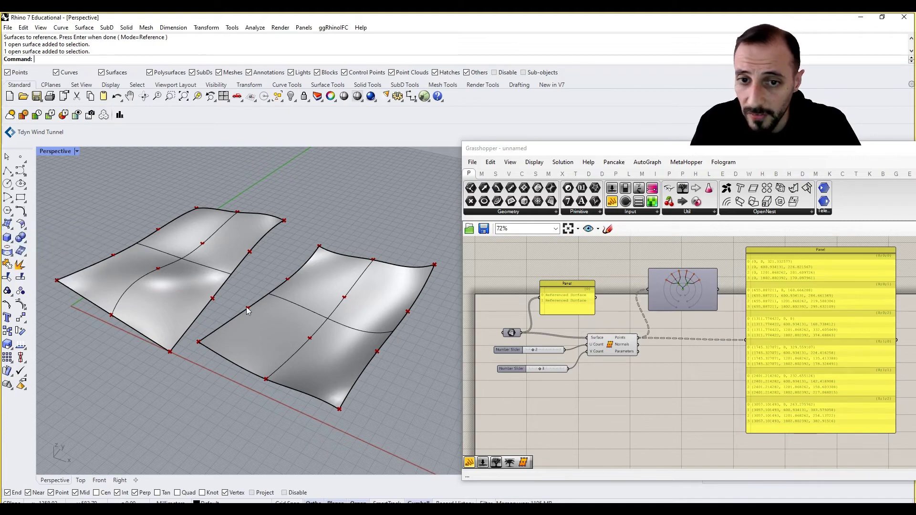
{"action": "left_click", "coordinate": [407, 415]}
{"action": "scroll", "coordinate": [308, 395], "scroll_direction": "down", "scroll_amount": 5}
{"action": "left_click", "coordinate": [363, 324]}
{"action": "left_click", "coordinate": [412, 341]}
{"action": "left_click", "coordinate": [377, 395]}
{"action": "type", "text": "Flip"}
{"action": "key", "text": "Return"}
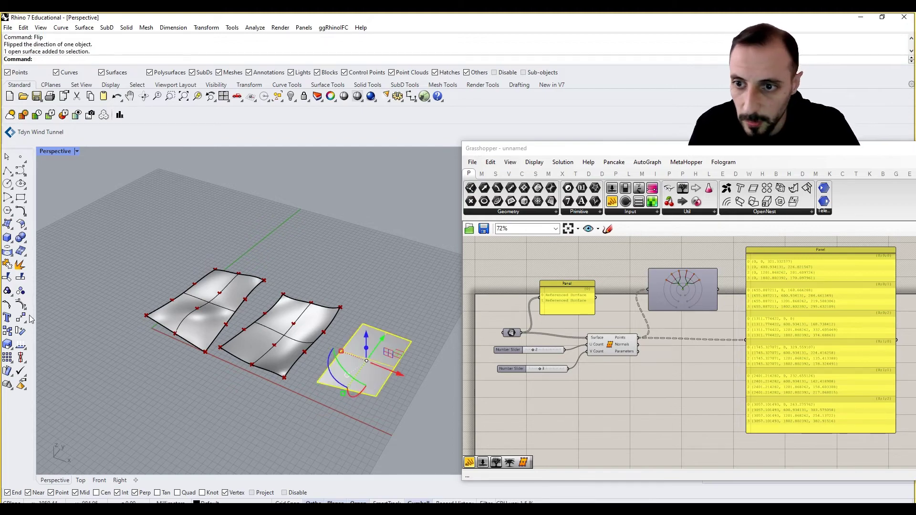
Step: Raise one corner control point of the new surface upward
{"action": "left_click", "coordinate": [21, 305]}
{"action": "left_click_drag", "start_coordinate": [370, 396], "coordinate": [377, 350]}
{"action": "left_click", "coordinate": [406, 381]}
{"action": "key", "text": "Escape"}
{"action": "key", "text": "Escape"}
{"action": "key", "text": "Escape"}
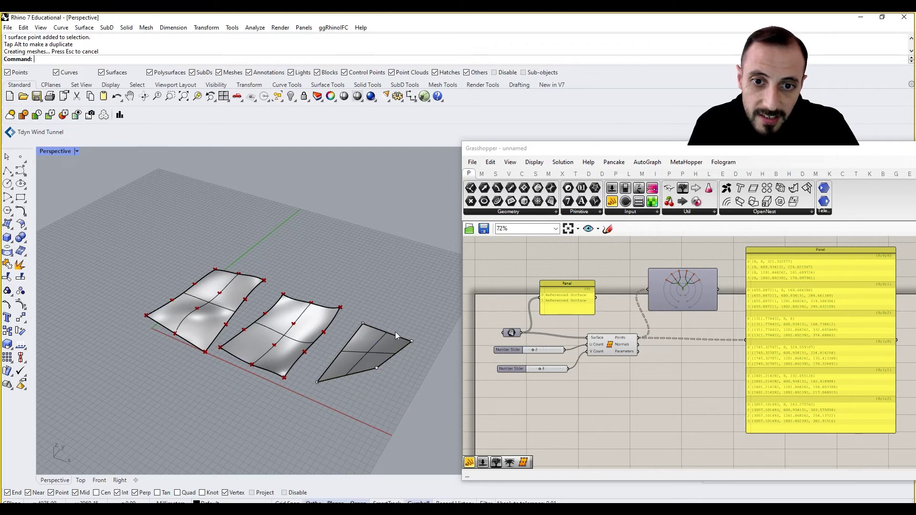
Step: Add the new third surface to the Surface parameter's referenced collection
{"action": "right_click", "coordinate": [512, 332]}
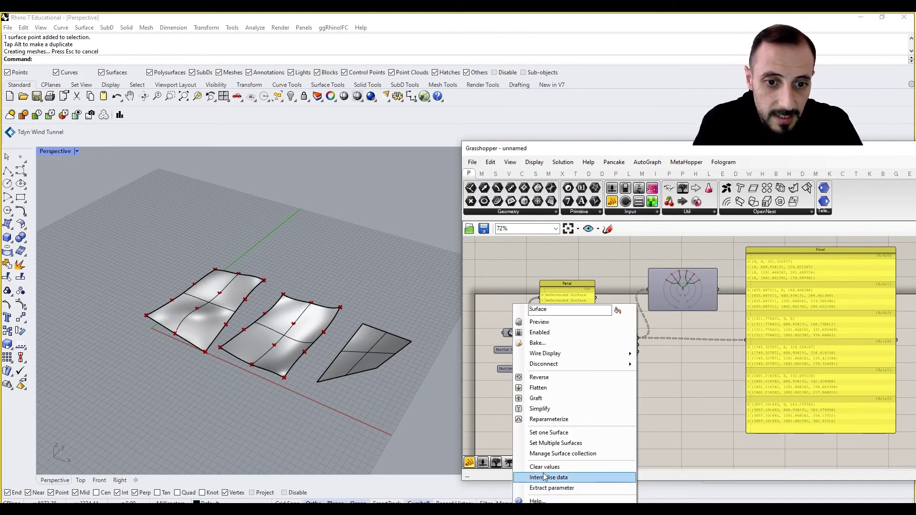
{"action": "left_click", "coordinate": [553, 454]}
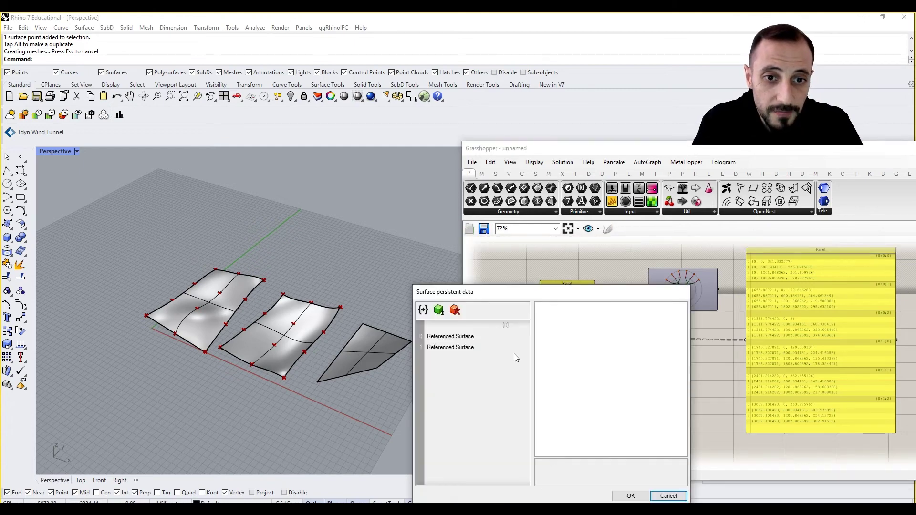
{"action": "left_click", "coordinate": [443, 311]}
{"action": "left_click", "coordinate": [379, 333]}
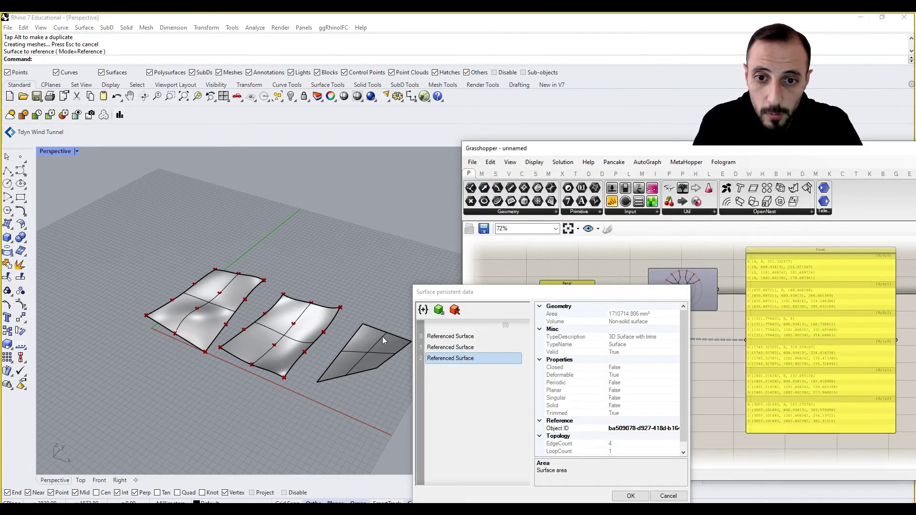
{"action": "left_click", "coordinate": [632, 496]}
Step: Inspect the updated points panel and Param Viewer, then select the third surface in Rhino
{"action": "scroll", "coordinate": [630, 389], "scroll_direction": "up", "scroll_amount": 4}
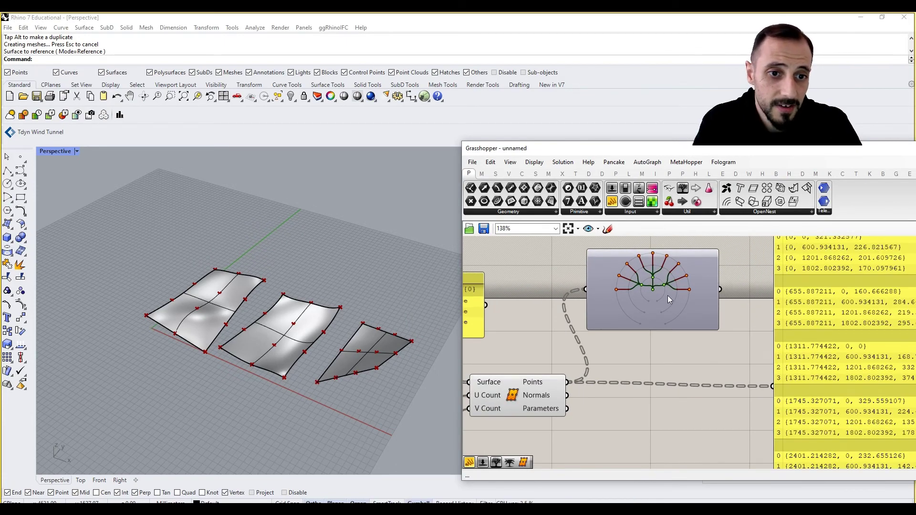
{"action": "scroll", "coordinate": [665, 296], "scroll_direction": "down", "scroll_amount": 4}
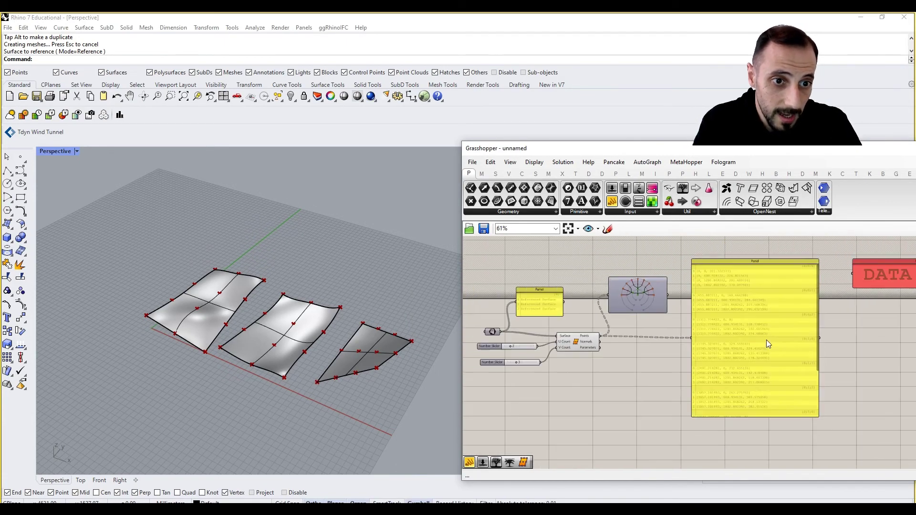
{"action": "scroll", "coordinate": [654, 317], "scroll_direction": "up", "scroll_amount": 1}
{"action": "mouse_move", "coordinate": [579, 341]}
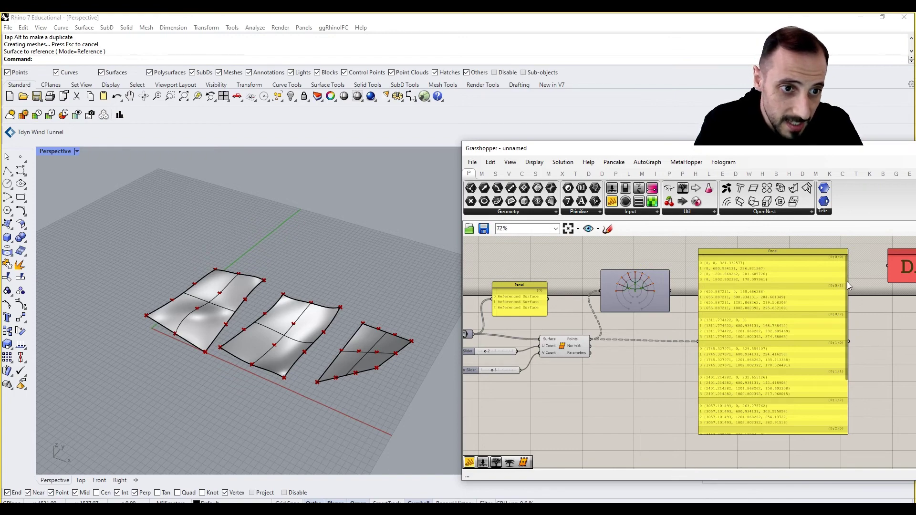
{"action": "left_click_drag", "start_coordinate": [848, 287], "coordinate": [841, 331]}
{"action": "scroll", "coordinate": [842, 331], "scroll_direction": "up", "scroll_amount": 2}
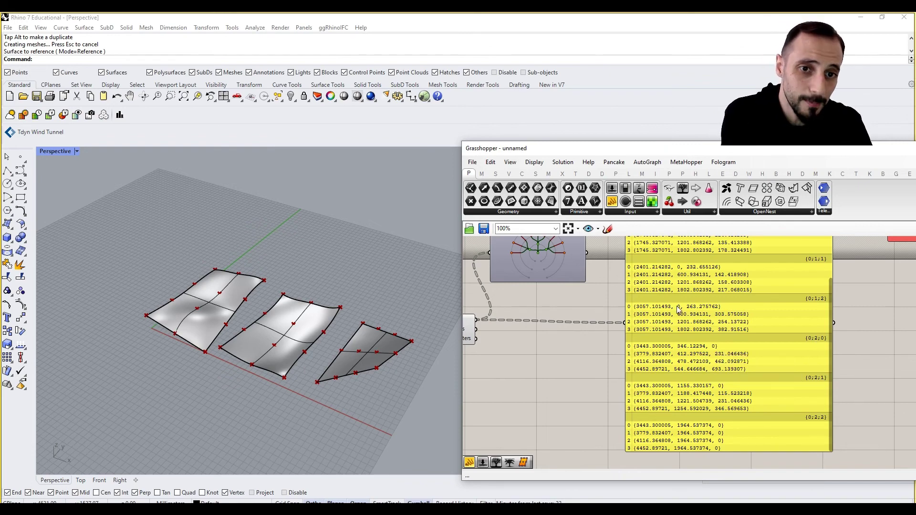
{"action": "right_click_drag", "start_coordinate": [564, 272], "coordinate": [577, 292]}
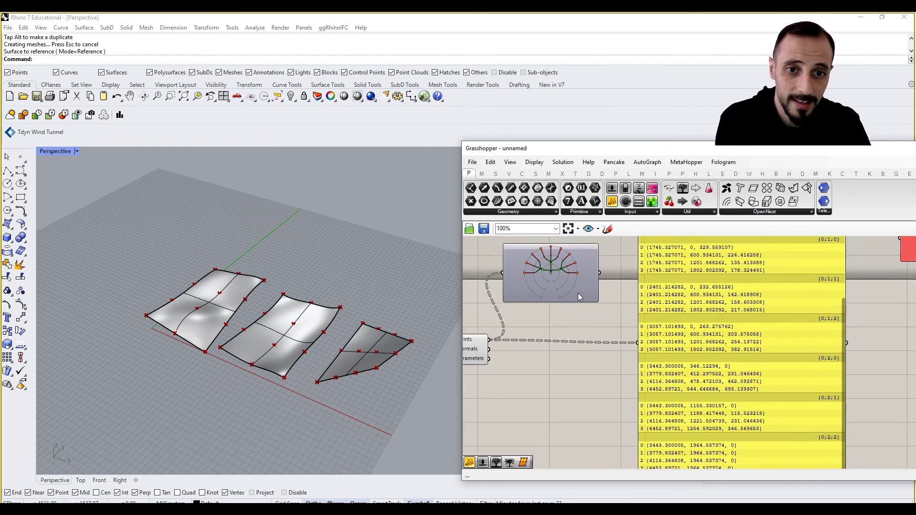
{"action": "left_click", "coordinate": [391, 351]}
Step: Delete the third surface and set the Surface parameter to only the two curved surfaces
{"action": "key", "text": "Delete"}
{"action": "right_click_drag", "start_coordinate": [595, 348], "coordinate": [705, 350]}
{"action": "scroll", "coordinate": [705, 351], "scroll_direction": "down", "scroll_amount": 3}
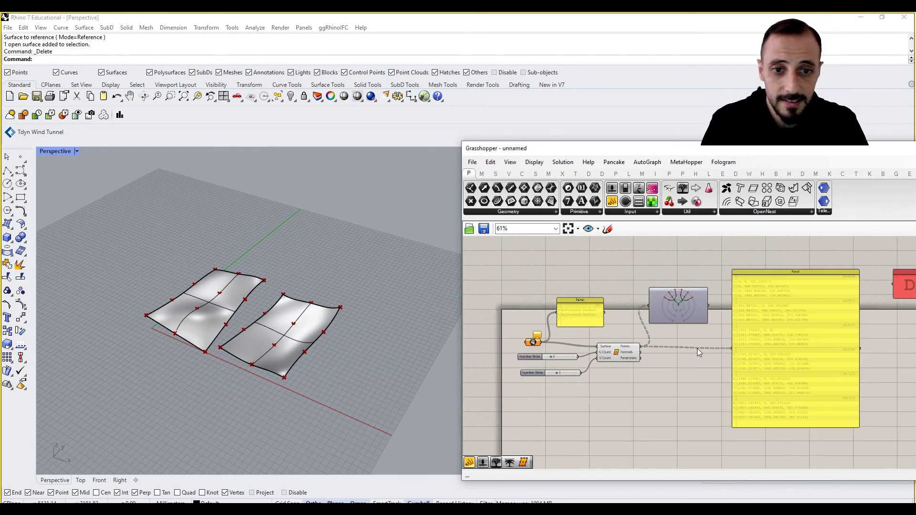
{"action": "scroll", "coordinate": [530, 342], "scroll_direction": "up", "scroll_amount": 2}
{"action": "right_click", "coordinate": [531, 342]}
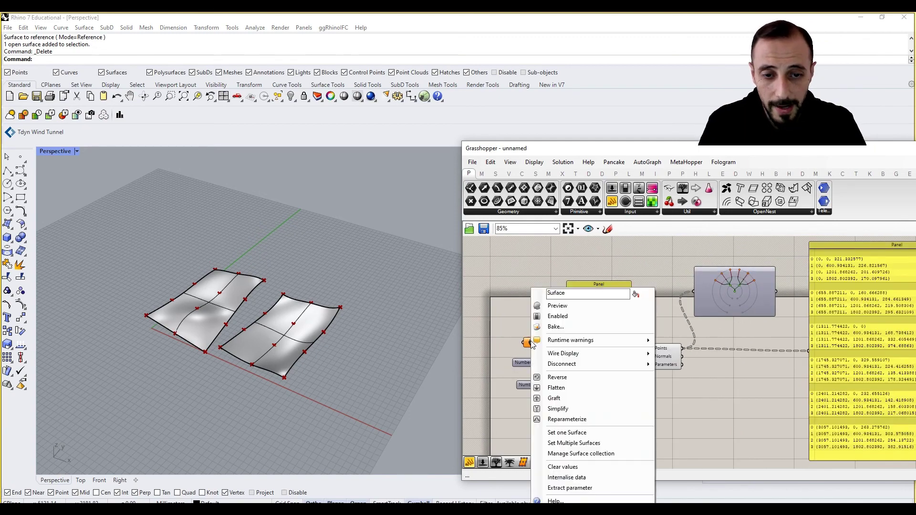
{"action": "left_click", "coordinate": [574, 443]}
{"action": "left_click_drag", "start_coordinate": [300, 256], "coordinate": [215, 334]}
{"action": "key", "text": "Return"}
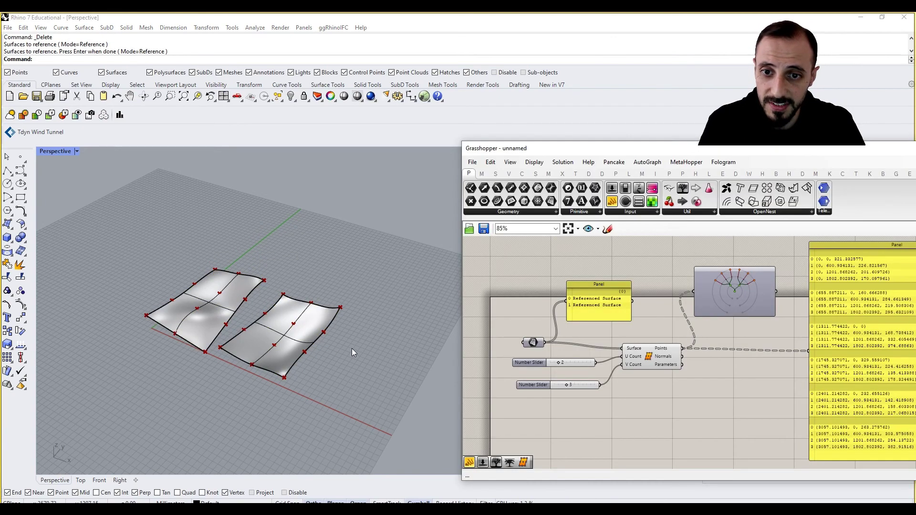
Step: Check the six-branch points panel and nudge the red 'DATA TREE' title panel slightly left
{"action": "right_click_drag", "start_coordinate": [662, 384], "coordinate": [628, 386]}
{"action": "right_click_drag", "start_coordinate": [637, 336], "coordinate": [589, 334]}
{"action": "scroll", "coordinate": [589, 334], "scroll_direction": "down", "scroll_amount": 2}
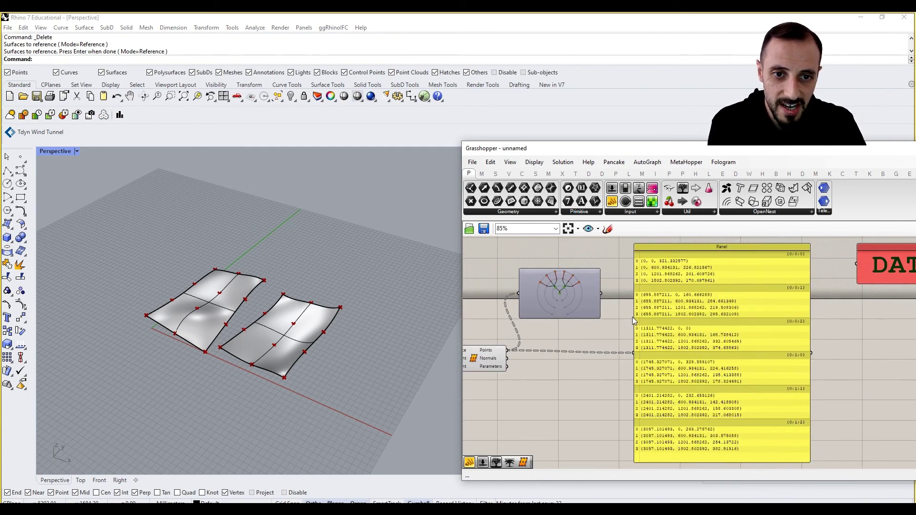
{"action": "left_click_drag", "start_coordinate": [844, 278], "coordinate": [829, 274]}
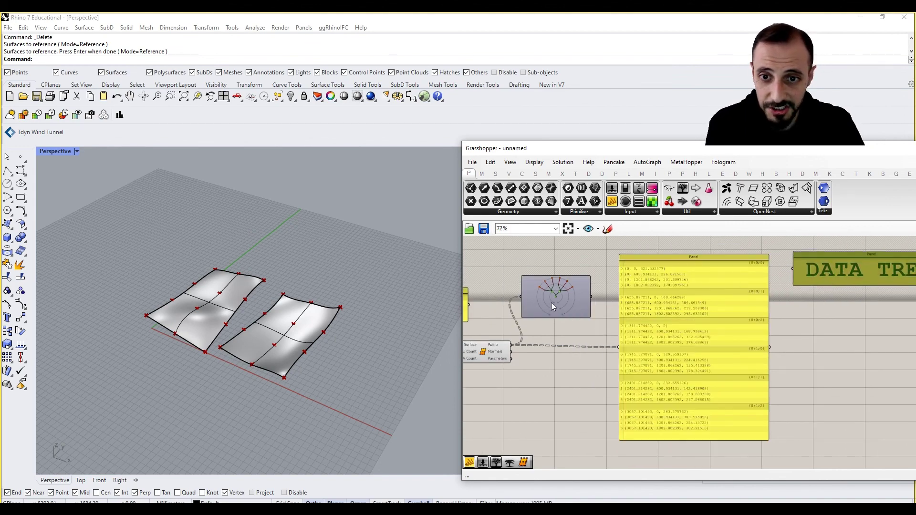